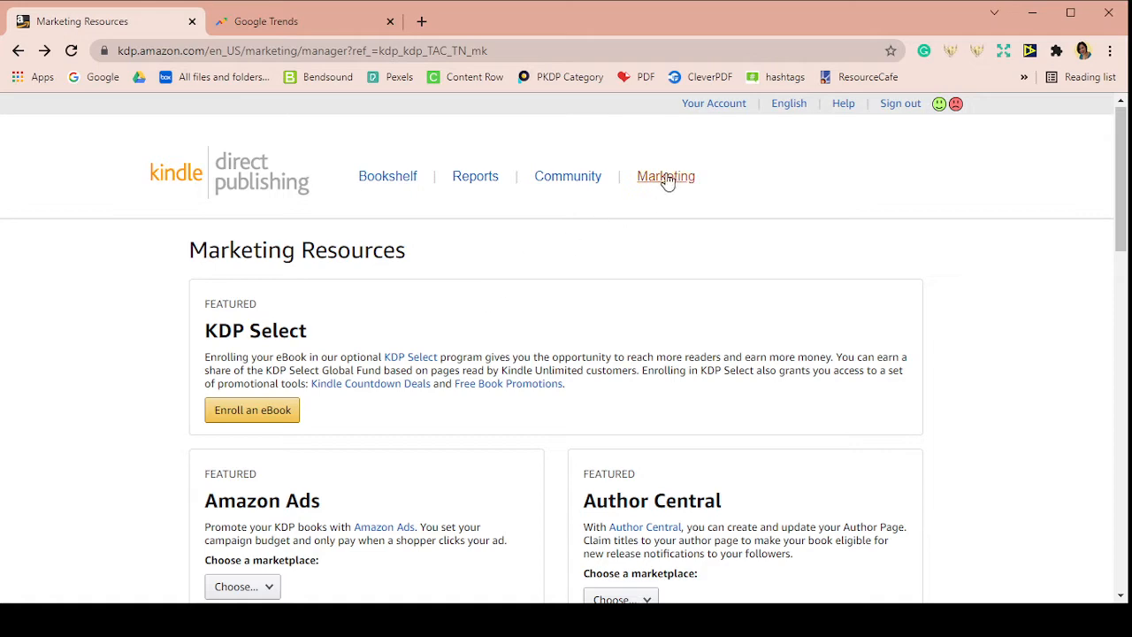
- Switch to Google Trends and look through its home page examples, latest stories and recently trending searches
{"action": "scroll", "coordinate": [422, 455], "scroll_direction": "down", "scroll_amount": 2}
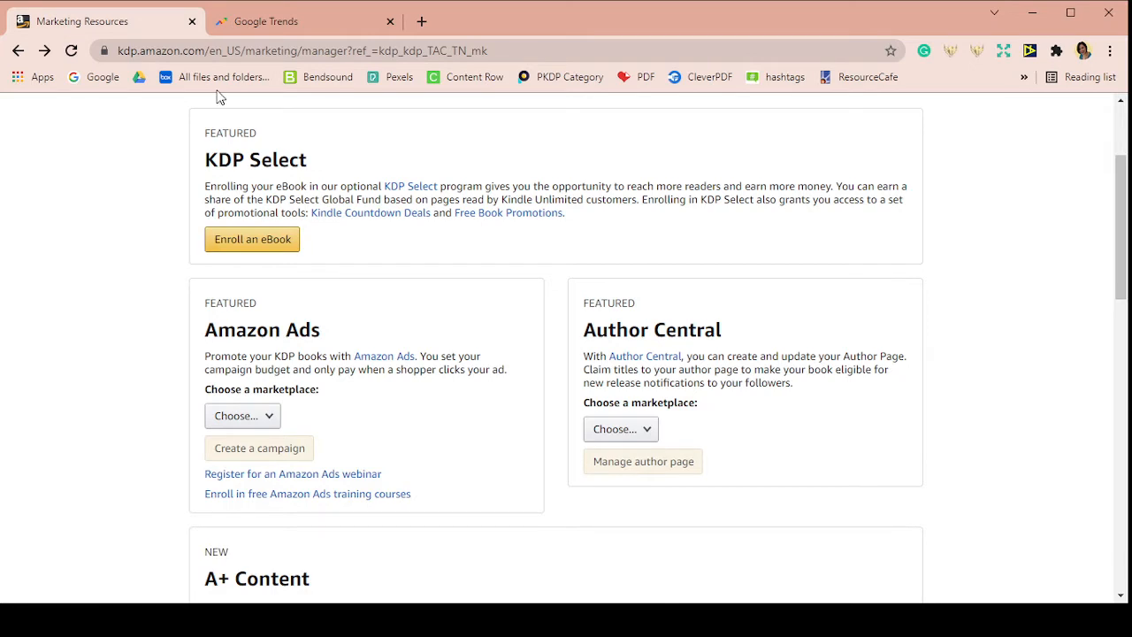
{"action": "left_click", "coordinate": [238, 23]}
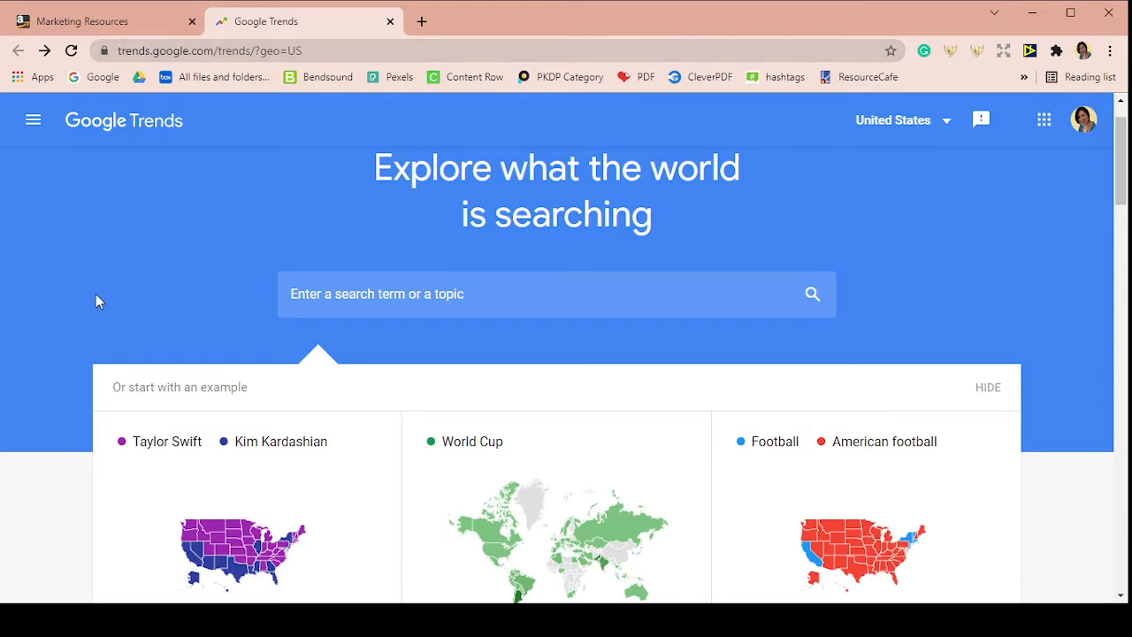
{"action": "scroll", "coordinate": [103, 313], "scroll_direction": "down", "scroll_amount": 1}
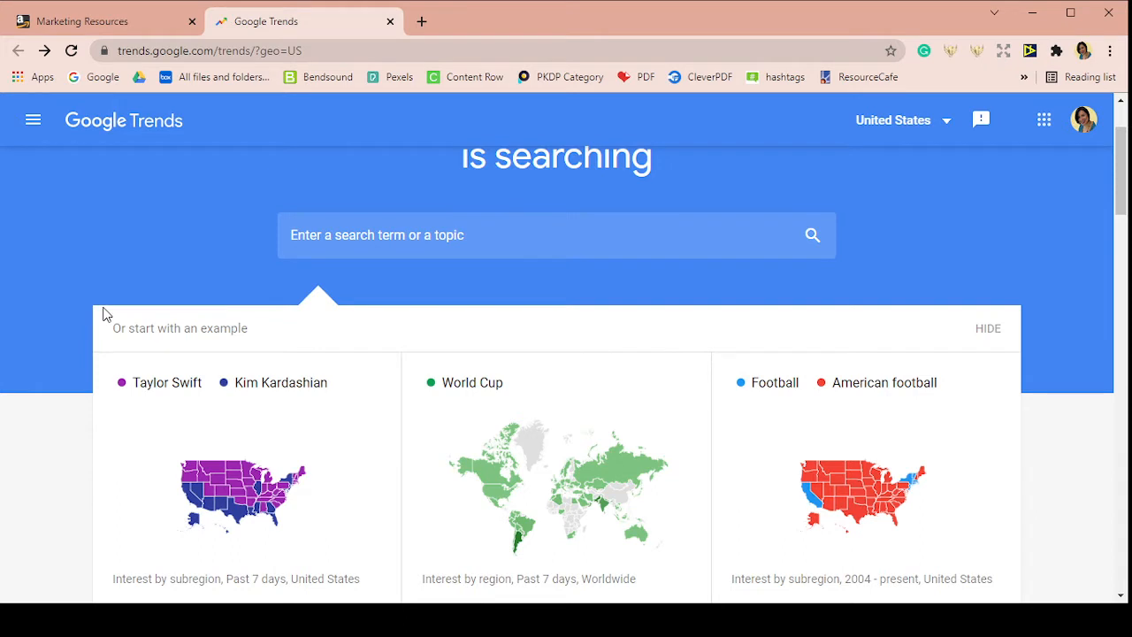
{"action": "scroll", "coordinate": [103, 313], "scroll_direction": "down", "scroll_amount": 2}
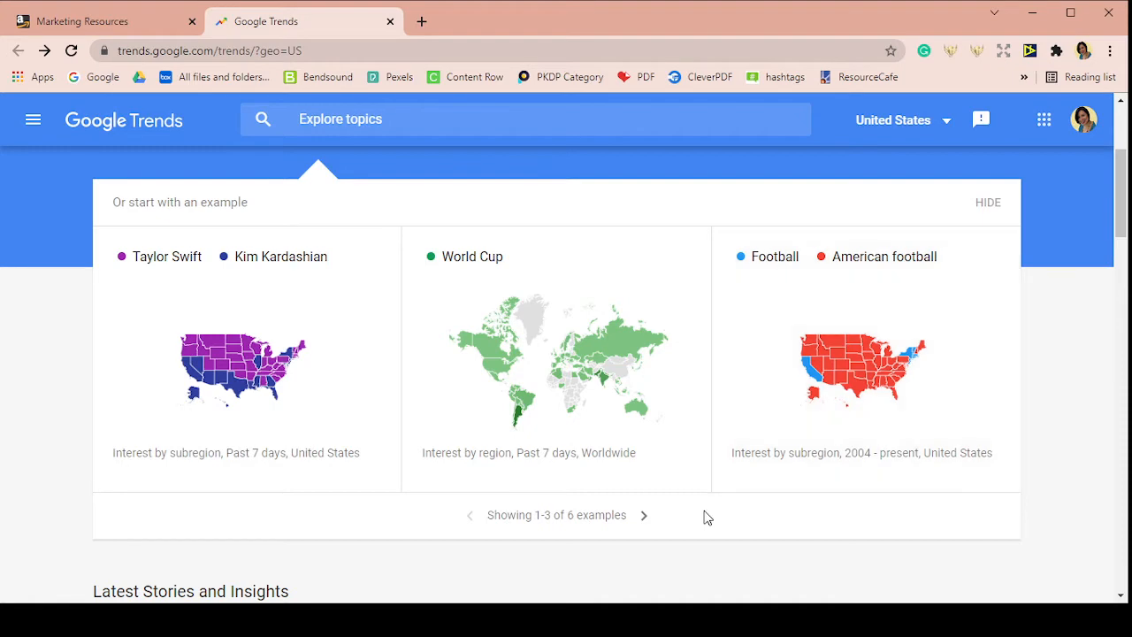
{"action": "scroll", "coordinate": [706, 517], "scroll_direction": "down", "scroll_amount": 4}
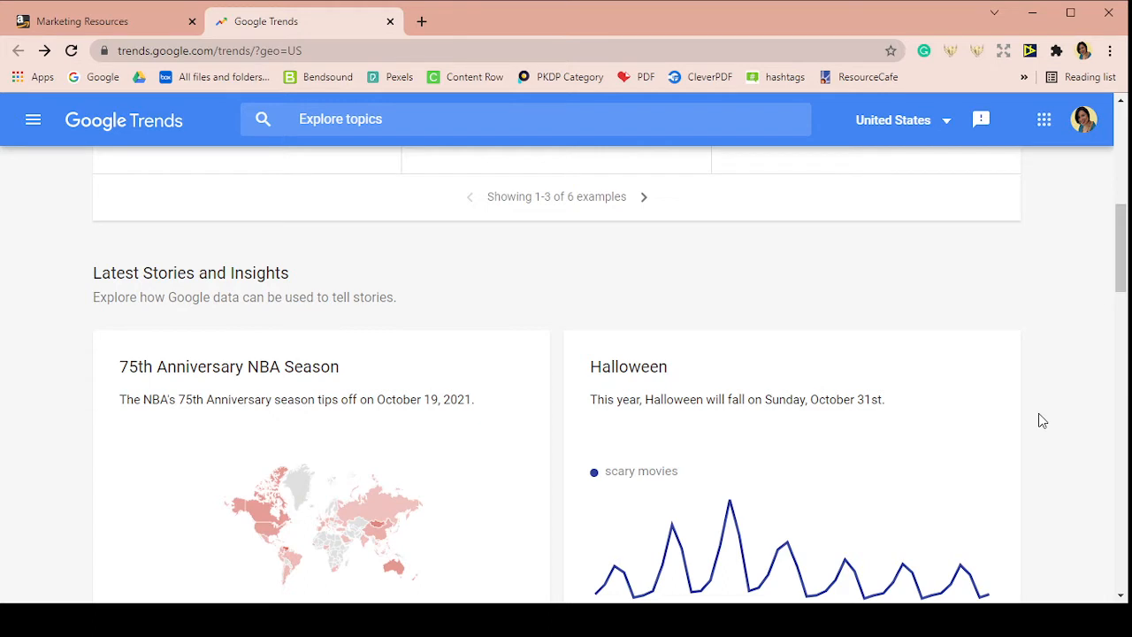
{"action": "scroll", "coordinate": [1042, 421], "scroll_direction": "down", "scroll_amount": 1}
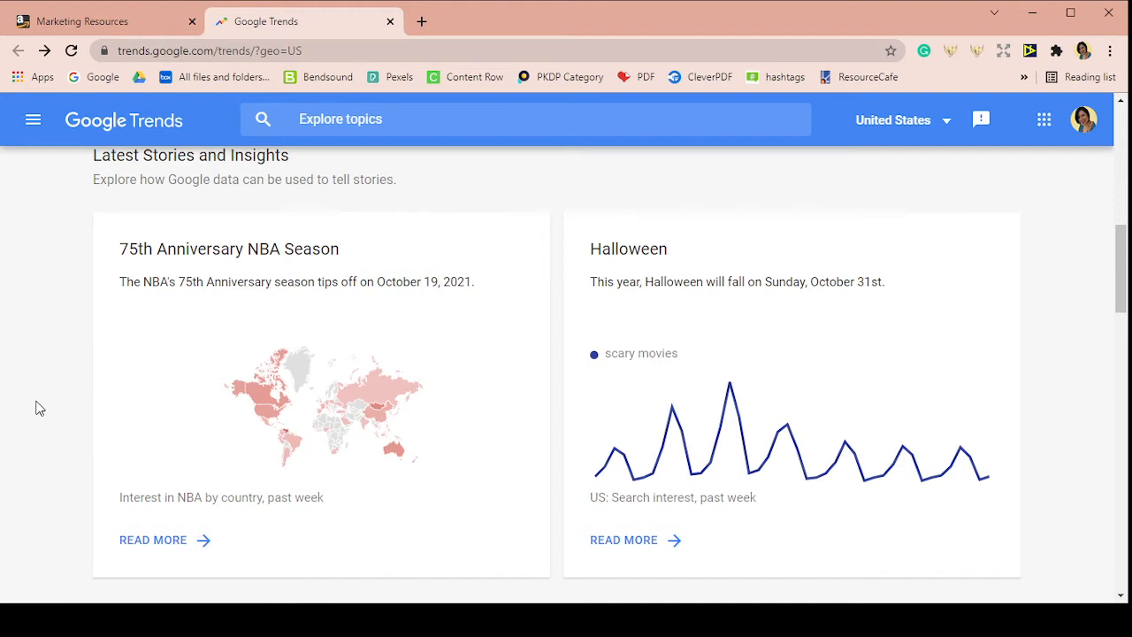
{"action": "scroll", "coordinate": [39, 408], "scroll_direction": "down", "scroll_amount": 3}
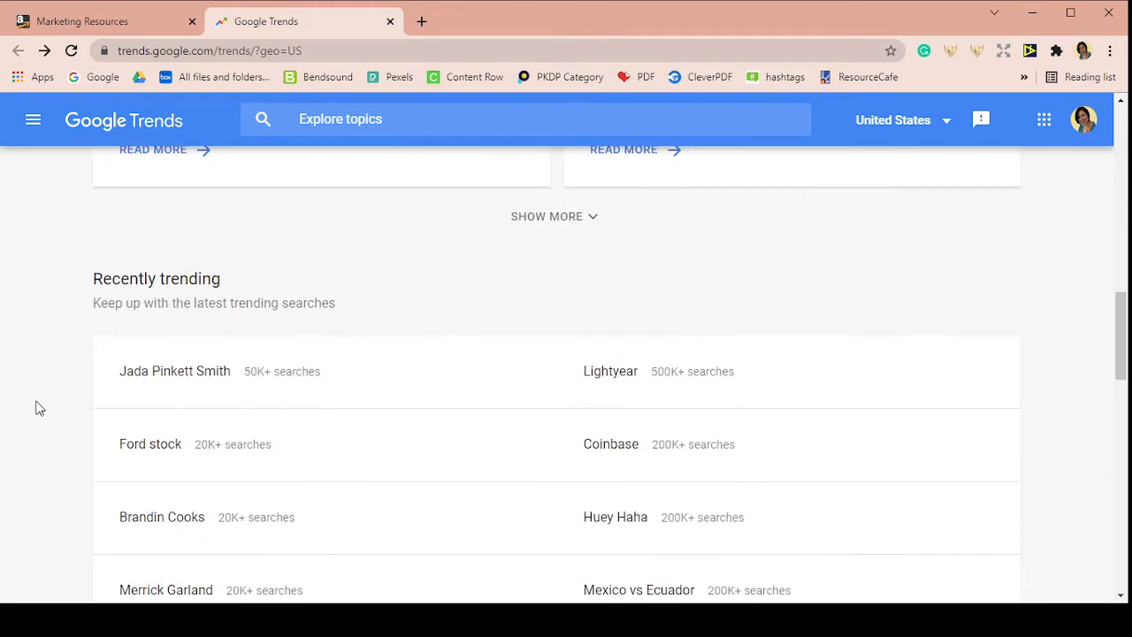
{"action": "scroll", "coordinate": [39, 408], "scroll_direction": "down", "scroll_amount": 1}
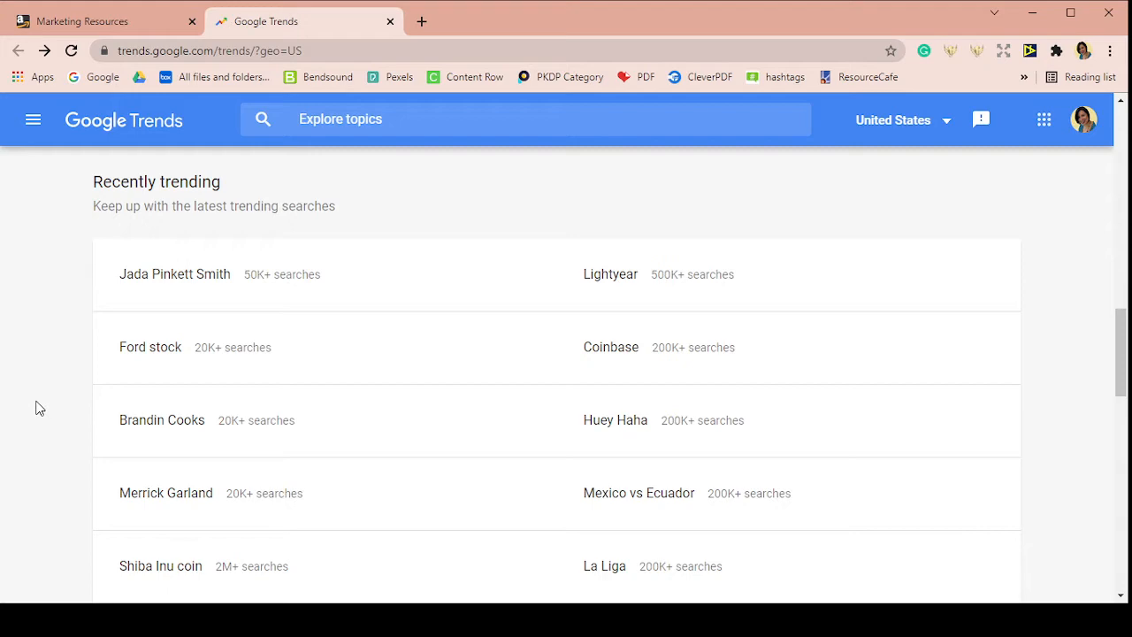
{"action": "scroll", "coordinate": [76, 430], "scroll_direction": "down", "scroll_amount": 2}
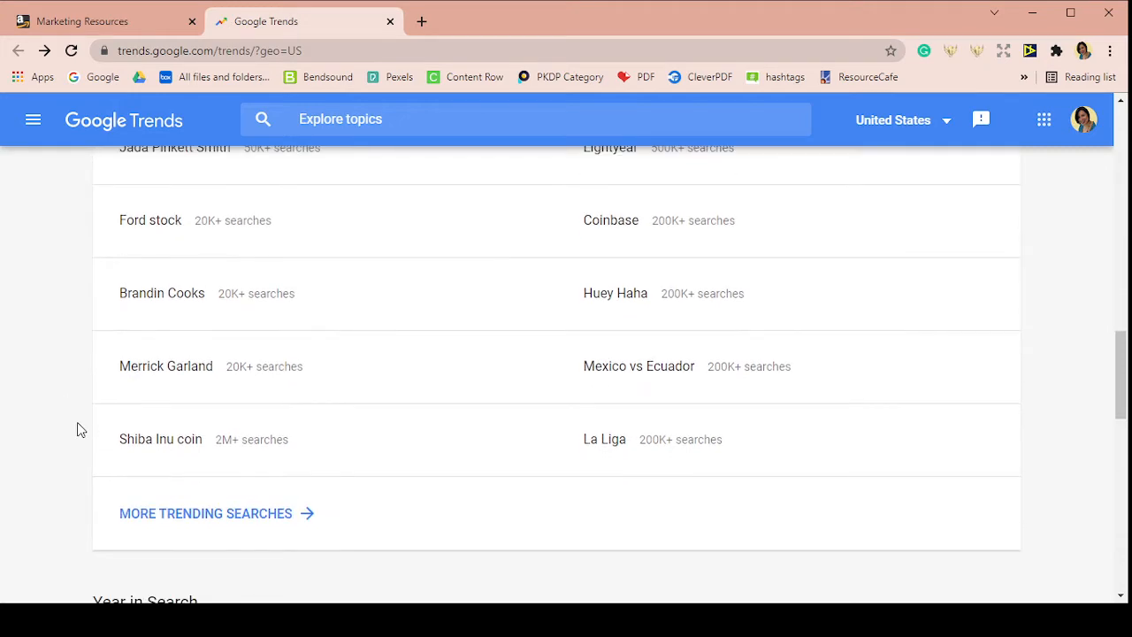
{"action": "scroll", "coordinate": [77, 429], "scroll_direction": "down", "scroll_amount": 4}
{"action": "scroll", "coordinate": [77, 428], "scroll_direction": "up", "scroll_amount": 10}
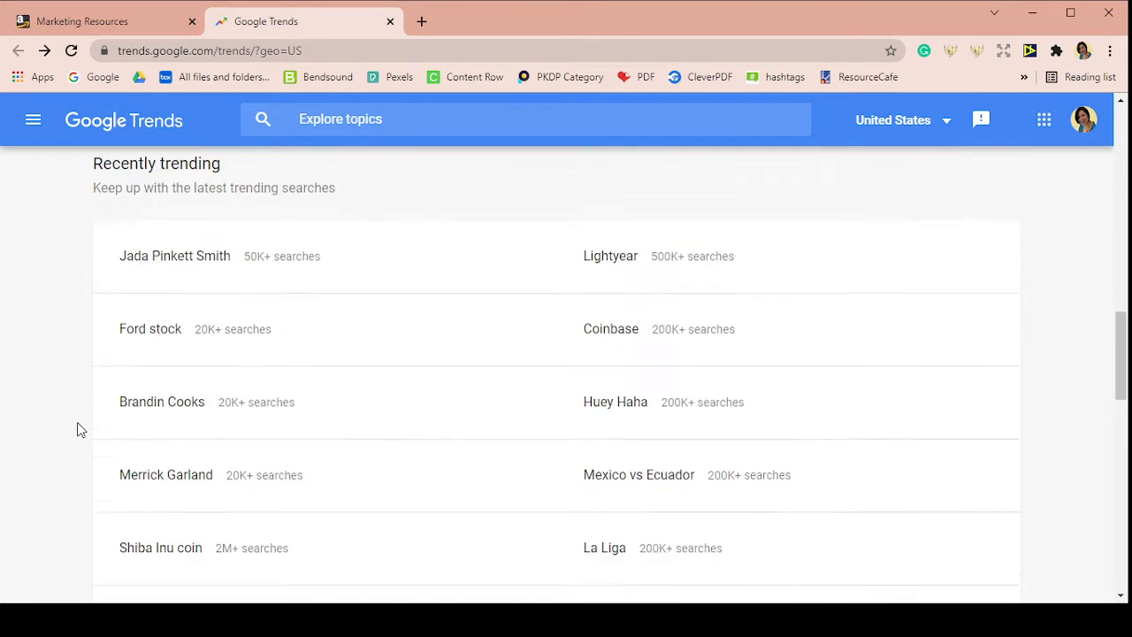
{"action": "scroll", "coordinate": [77, 429], "scroll_direction": "up", "scroll_amount": 10}
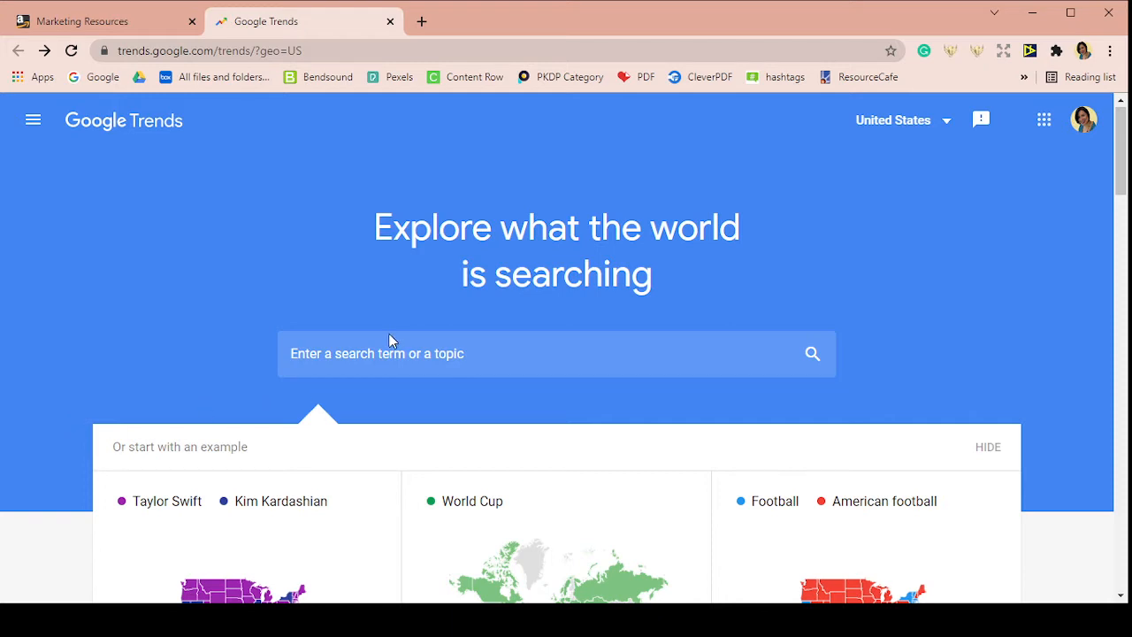
- Search Google Trends for the term "planner" in the United States
{"action": "left_click", "coordinate": [374, 354]}
{"action": "type", "text": "planner"}
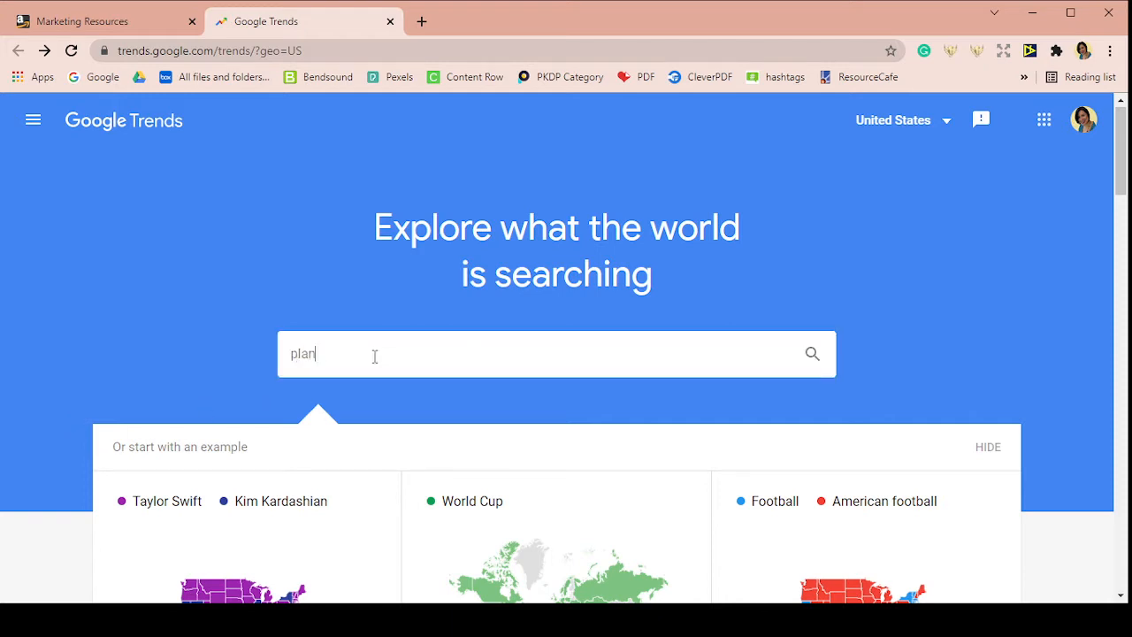
{"action": "key", "text": "Return"}
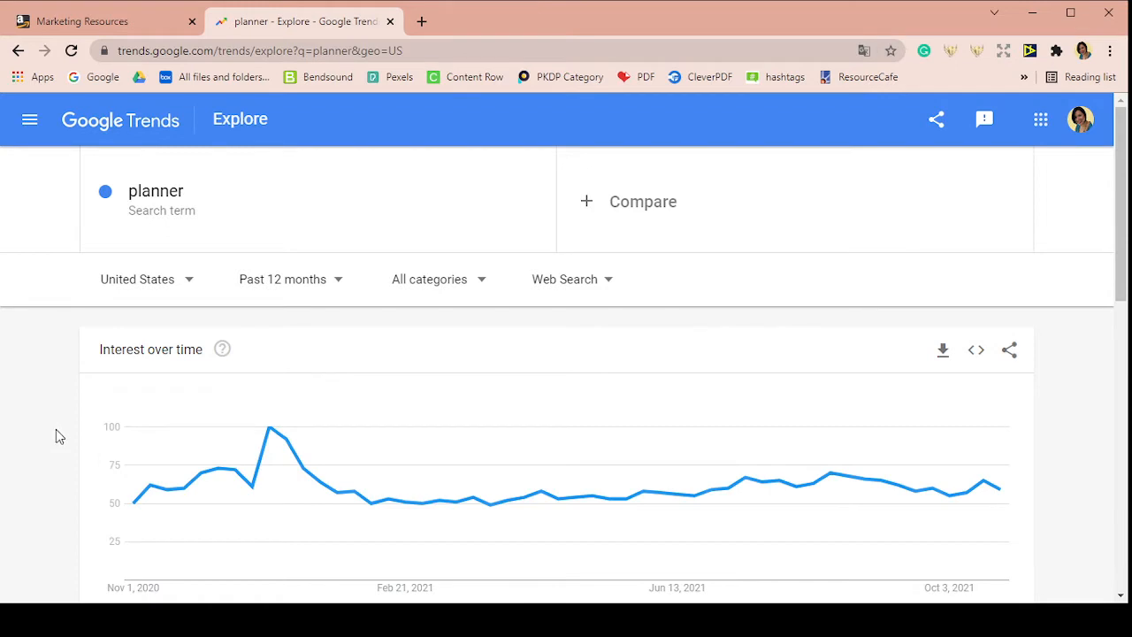
- Review the interest over time, subregions and related topics for "planner", and open the related query "2022 planner"
{"action": "scroll", "coordinate": [56, 434], "scroll_direction": "down", "scroll_amount": 1}
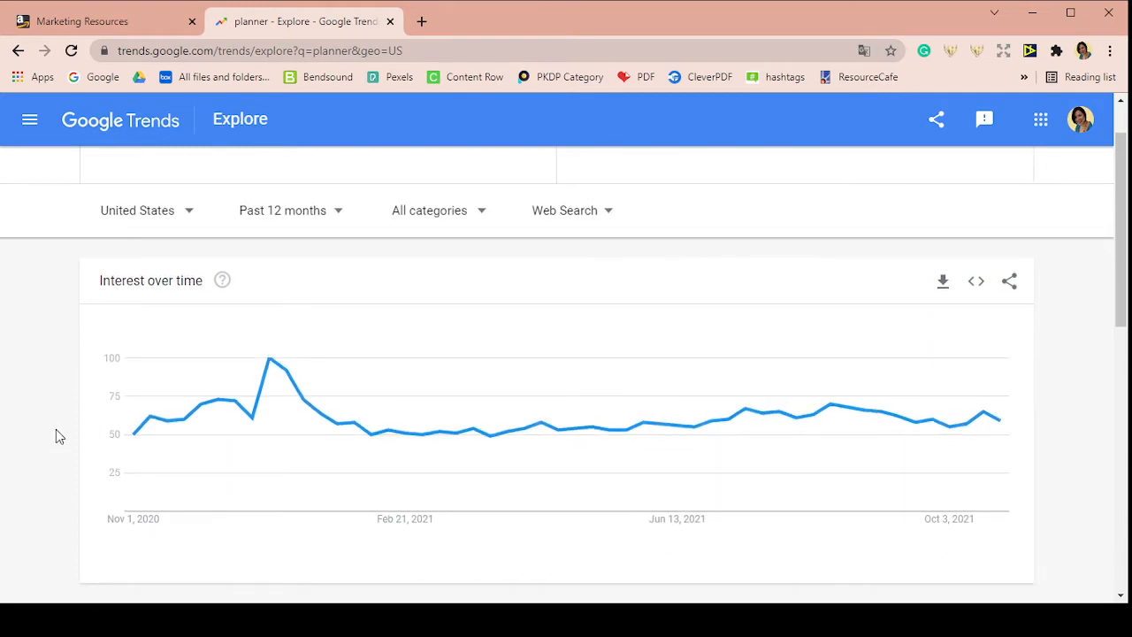
{"action": "mouse_move", "coordinate": [137, 442]}
{"action": "mouse_move", "coordinate": [268, 370]}
{"action": "scroll", "coordinate": [55, 467], "scroll_direction": "down", "scroll_amount": 2}
{"action": "scroll", "coordinate": [56, 468], "scroll_direction": "down", "scroll_amount": 2}
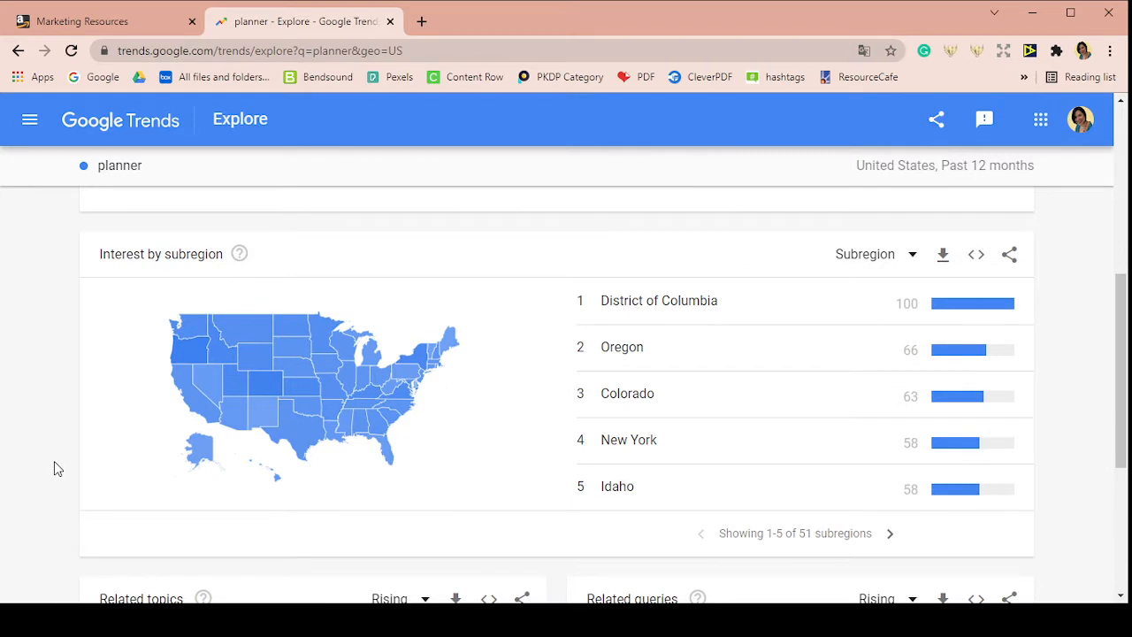
{"action": "scroll", "coordinate": [55, 468], "scroll_direction": "down", "scroll_amount": 3}
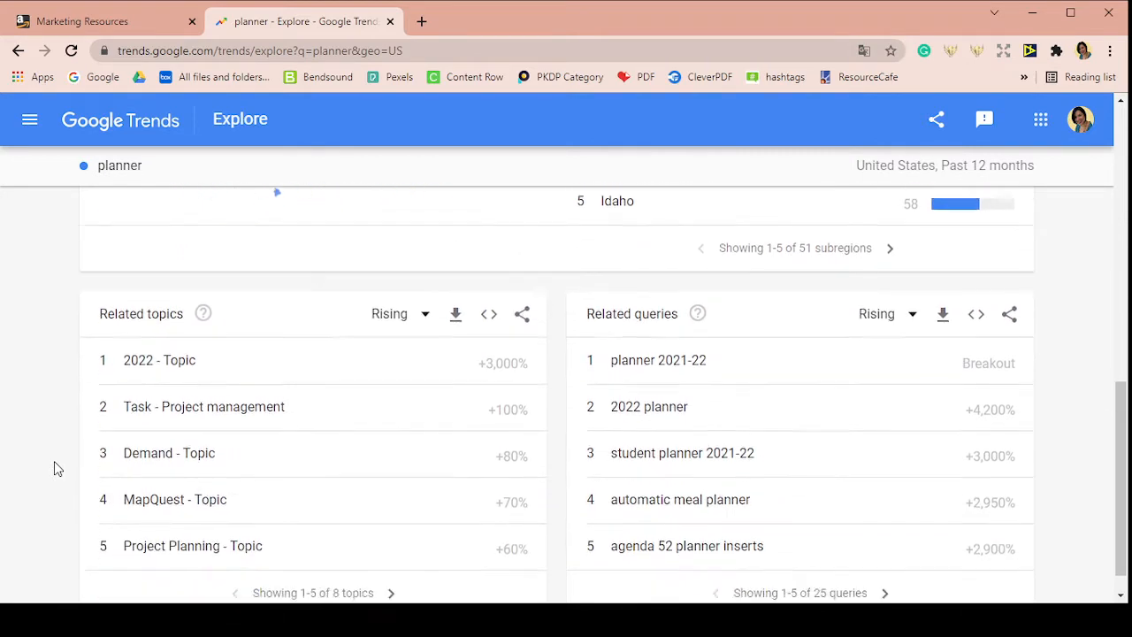
{"action": "scroll", "coordinate": [55, 468], "scroll_direction": "down", "scroll_amount": 1}
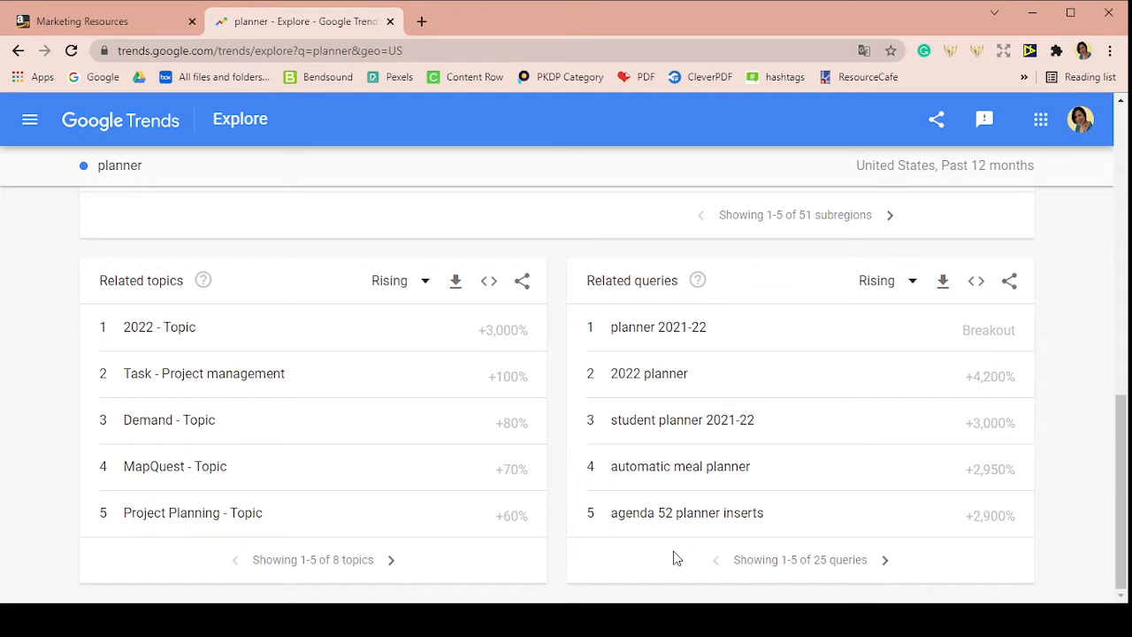
{"action": "left_click", "coordinate": [659, 375]}
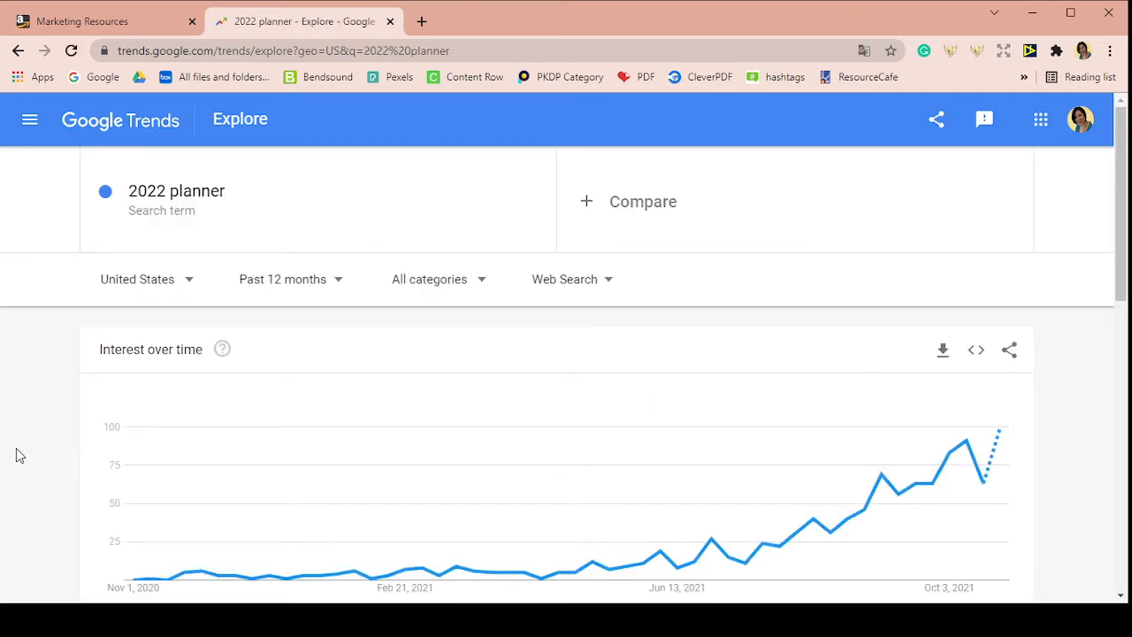
- Examine the latest weeks of the "2022 planner" interest graph and its related topics and queries
{"action": "scroll", "coordinate": [16, 456], "scroll_direction": "down", "scroll_amount": 2}
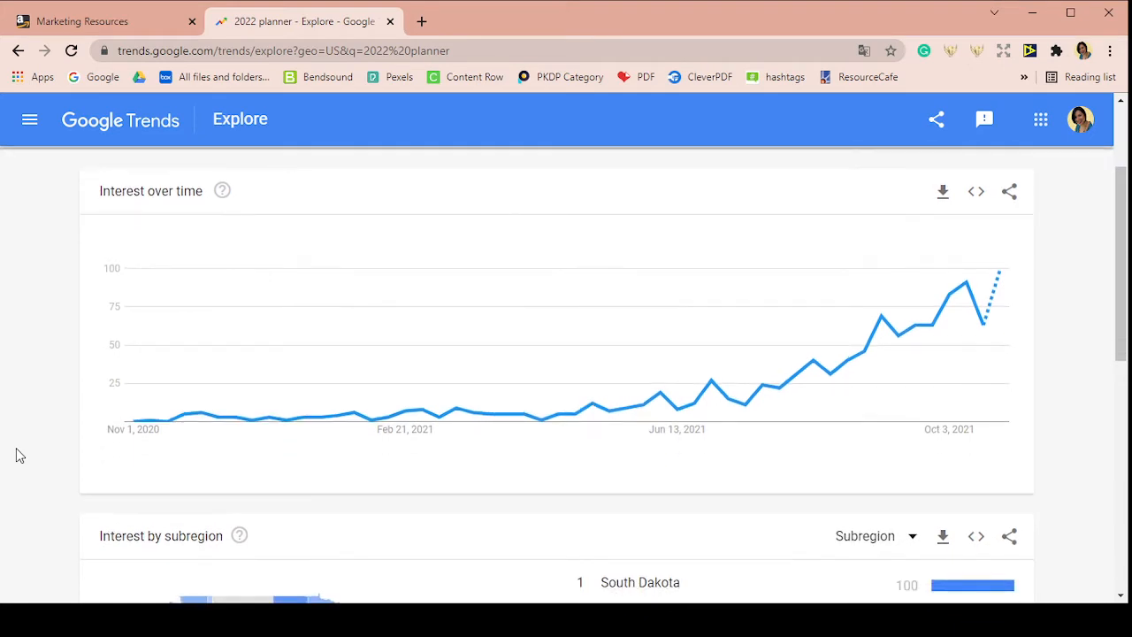
{"action": "mouse_move", "coordinate": [970, 297]}
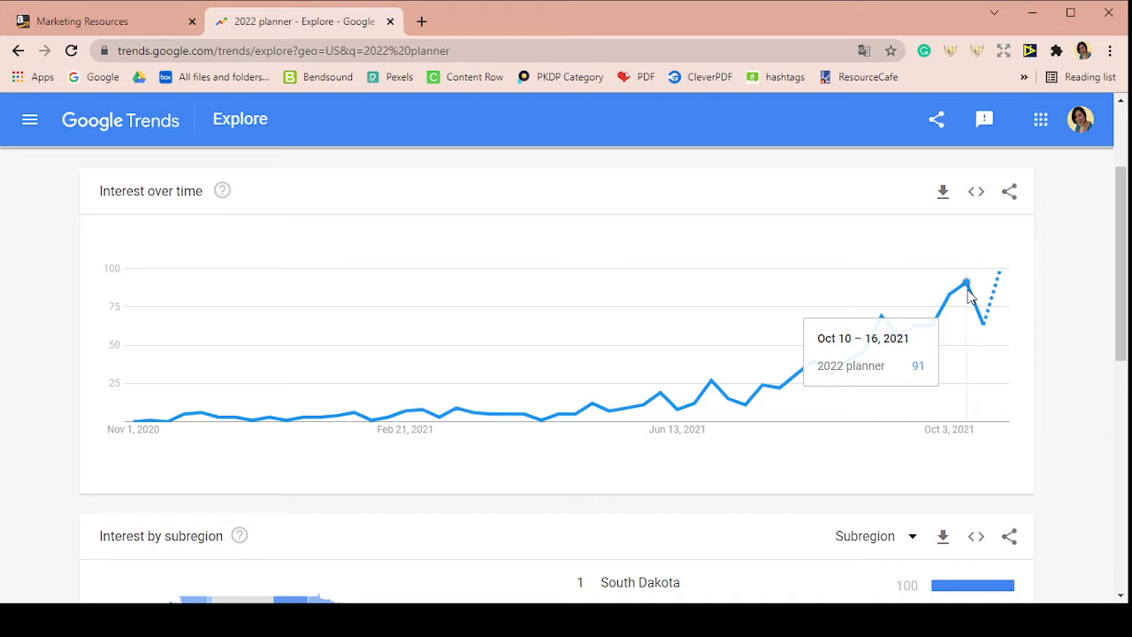
{"action": "mouse_move", "coordinate": [986, 325]}
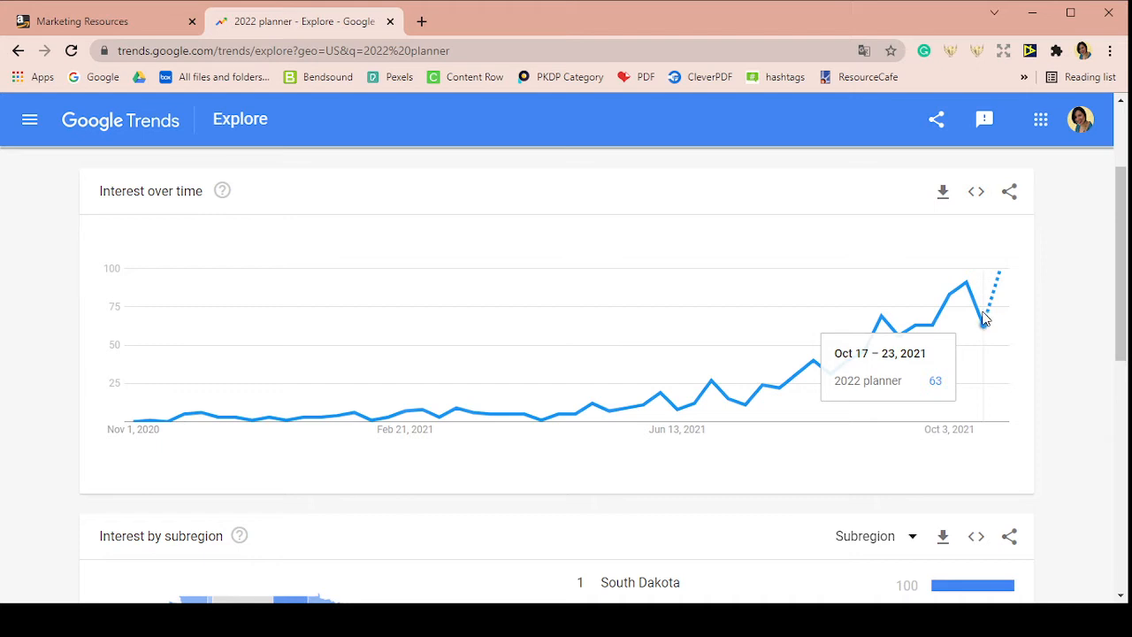
{"action": "mouse_move", "coordinate": [1001, 272]}
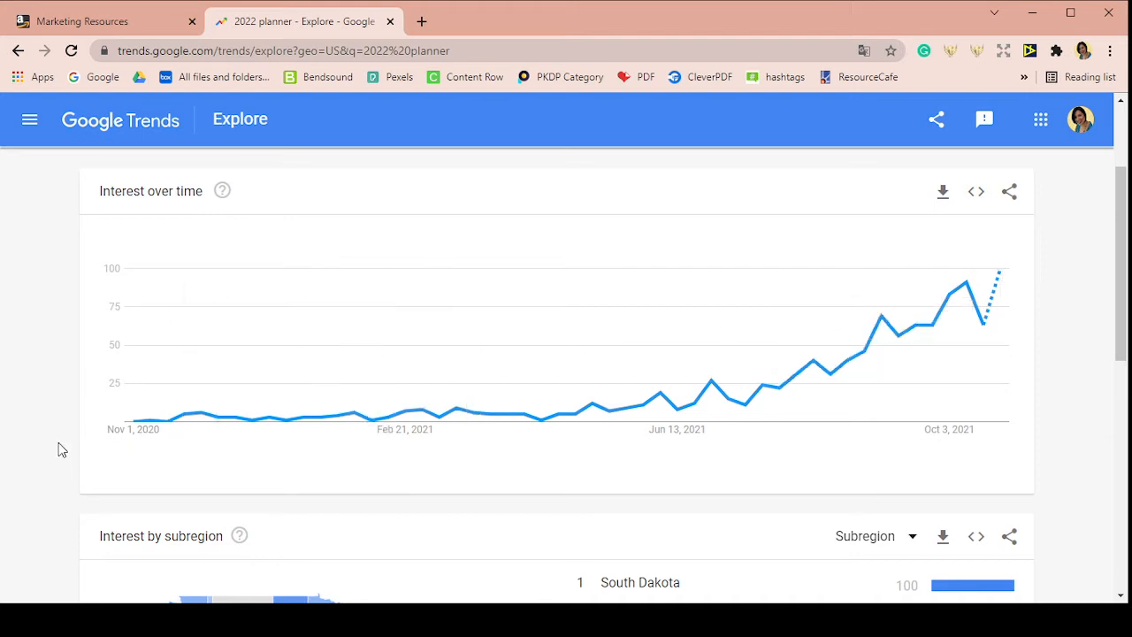
{"action": "scroll", "coordinate": [58, 449], "scroll_direction": "down", "scroll_amount": 1}
{"action": "scroll", "coordinate": [58, 449], "scroll_direction": "down", "scroll_amount": 6}
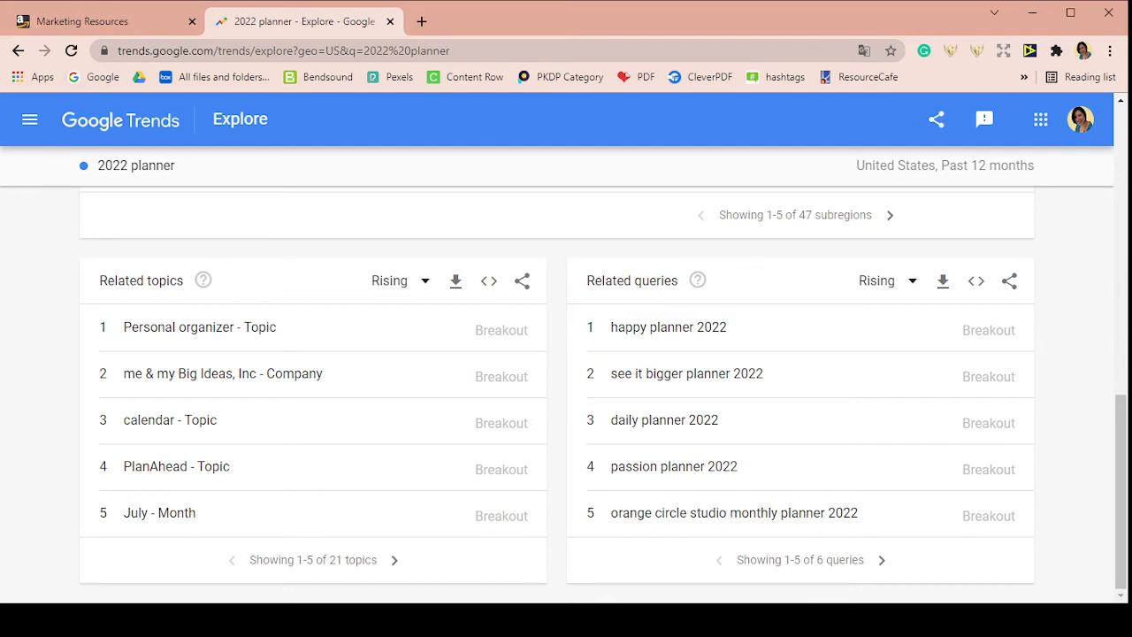
- Return to KDP Marketing Resources and create a Sponsored Products campaign in Amazon Ads for the Amazon.com marketplace
{"action": "left_click", "coordinate": [107, 24]}
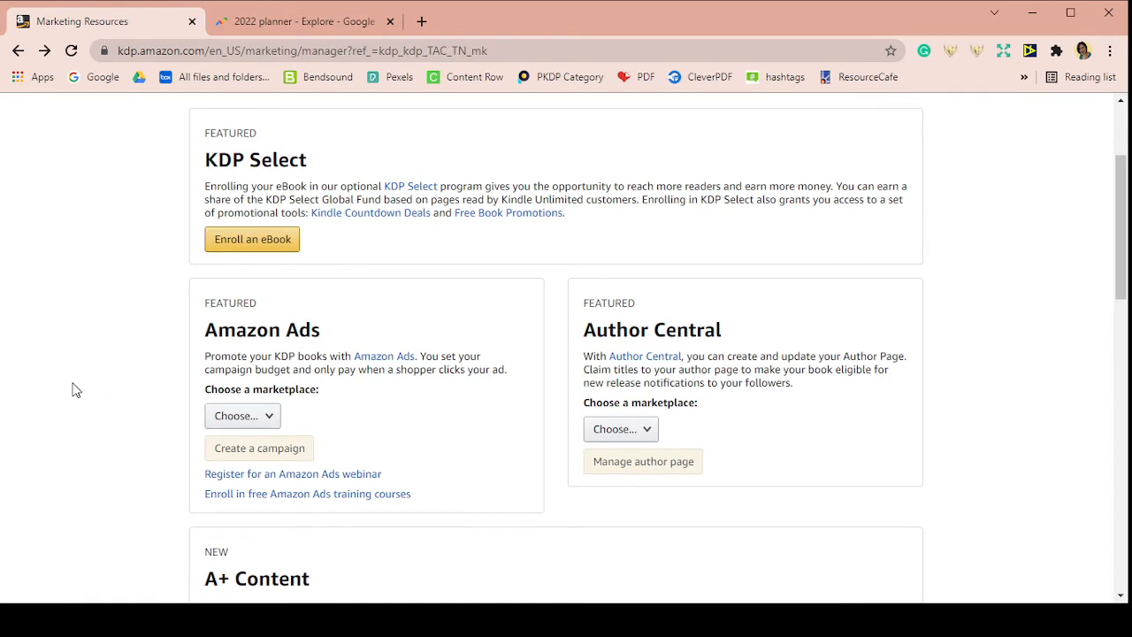
{"action": "left_click", "coordinate": [254, 425]}
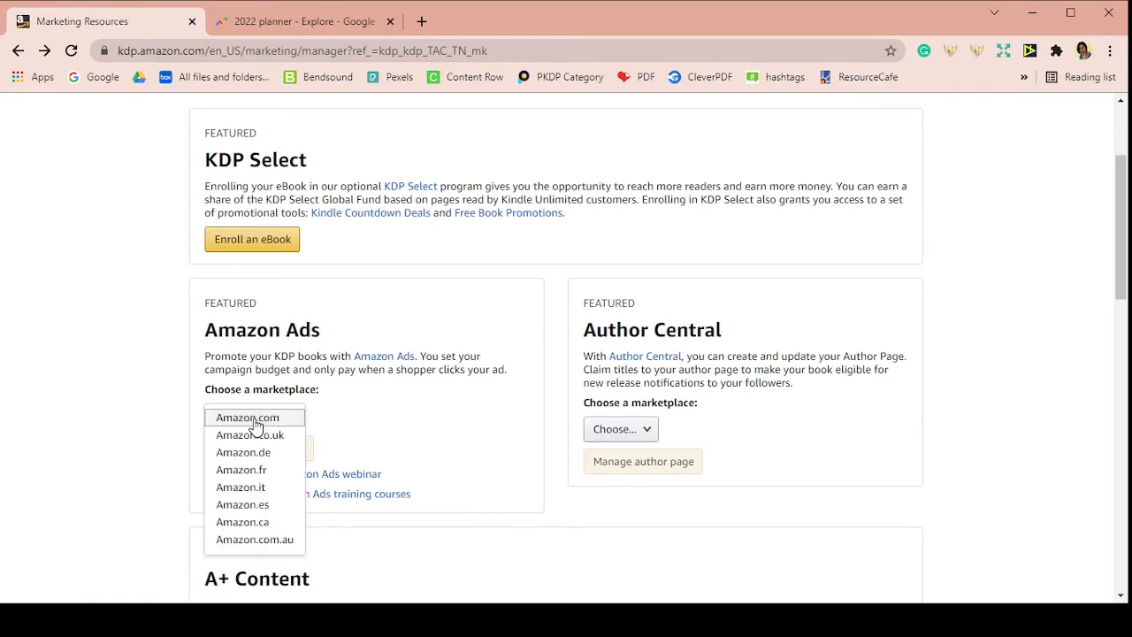
{"action": "left_click", "coordinate": [256, 423]}
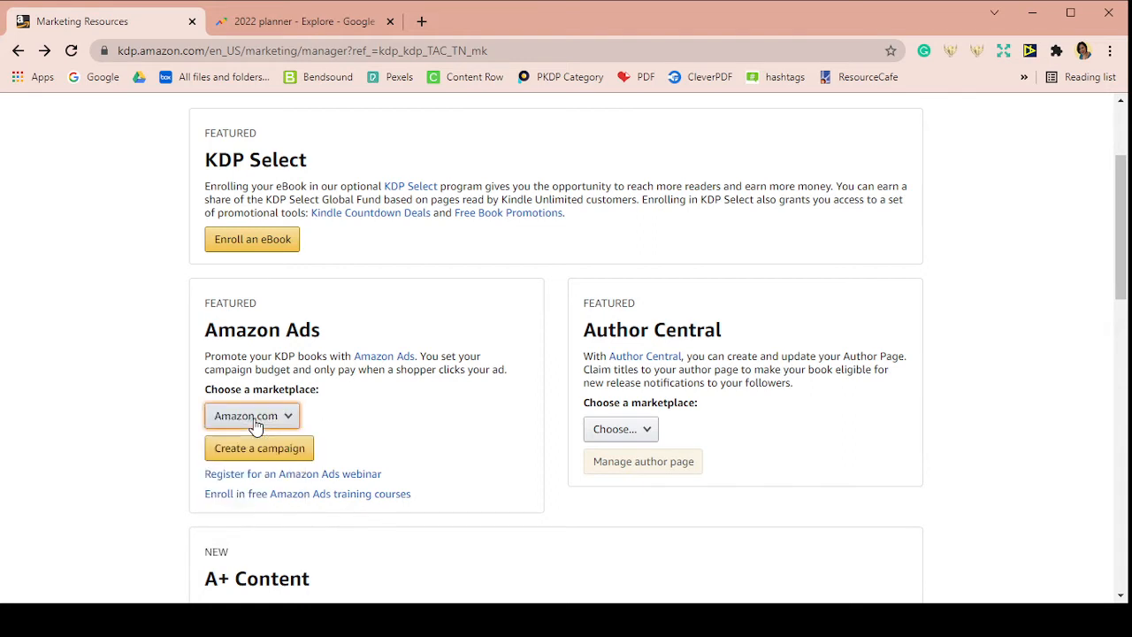
{"action": "left_click", "coordinate": [253, 449]}
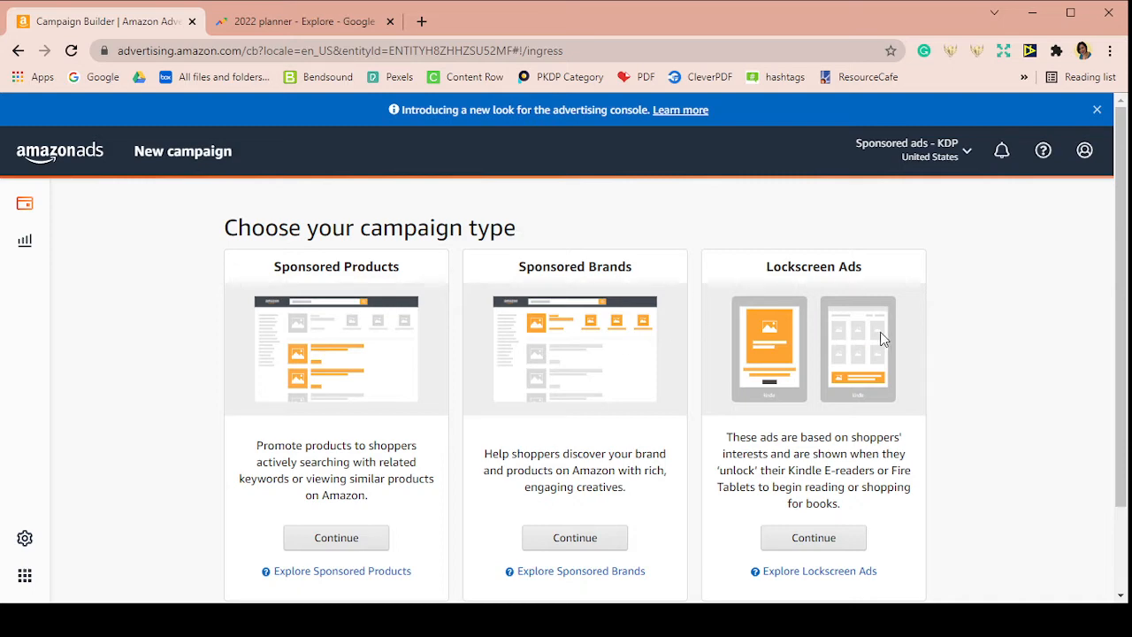
{"action": "left_click", "coordinate": [346, 539]}
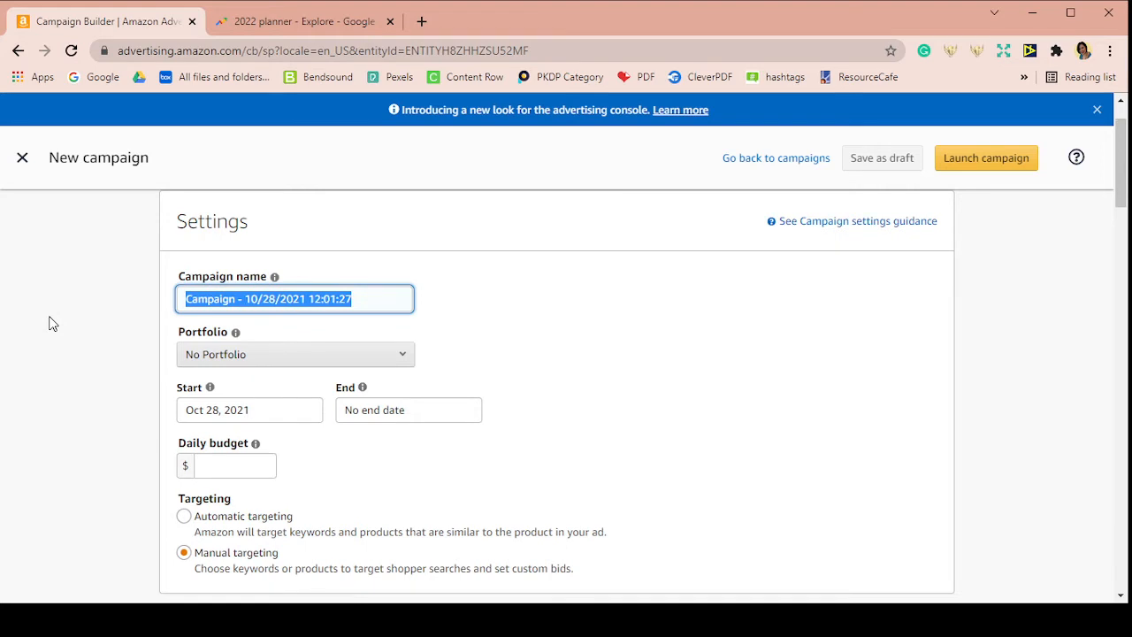
- Name the campaign "2022 Planner" and set its start date to Nov 1, 2021
{"action": "type", "text": "2022 "}
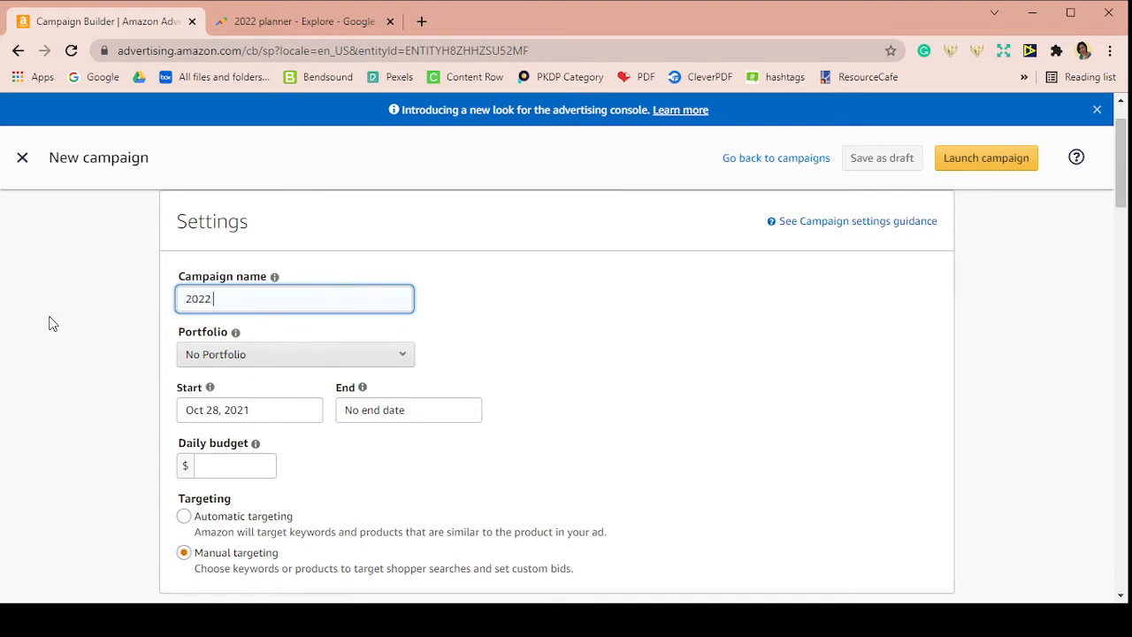
{"action": "type", "text": "Planner"}
{"action": "left_click", "coordinate": [262, 414]}
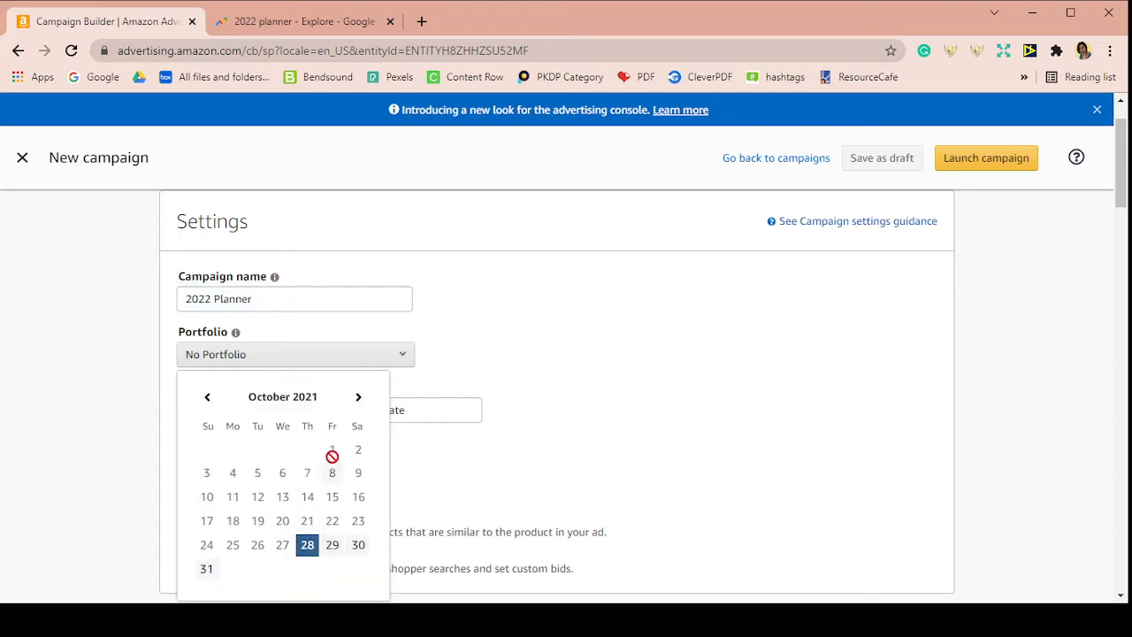
{"action": "left_click", "coordinate": [357, 398]}
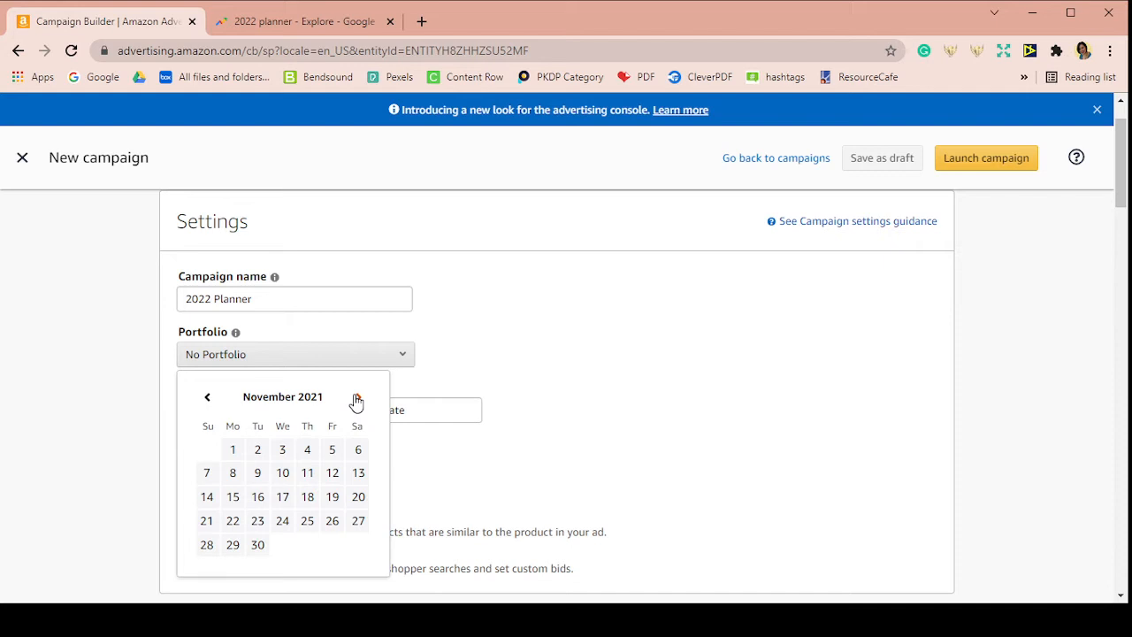
{"action": "left_click", "coordinate": [232, 453]}
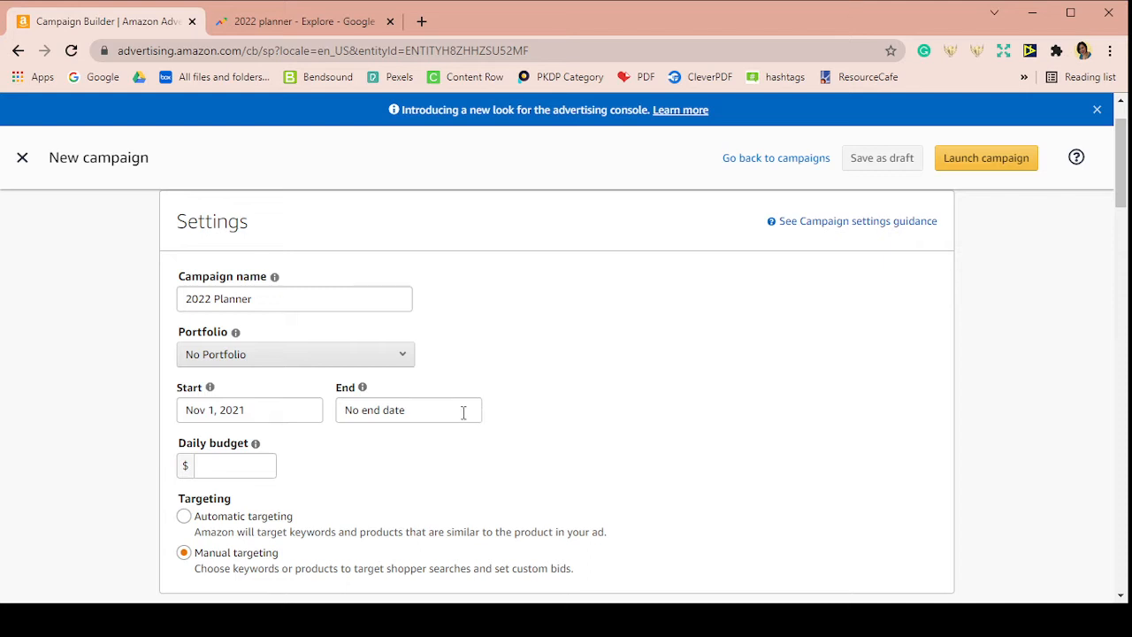
- Read the daily budget explanation and set the campaign's daily budget to $2
{"action": "scroll", "coordinate": [463, 412], "scroll_direction": "down", "scroll_amount": 1}
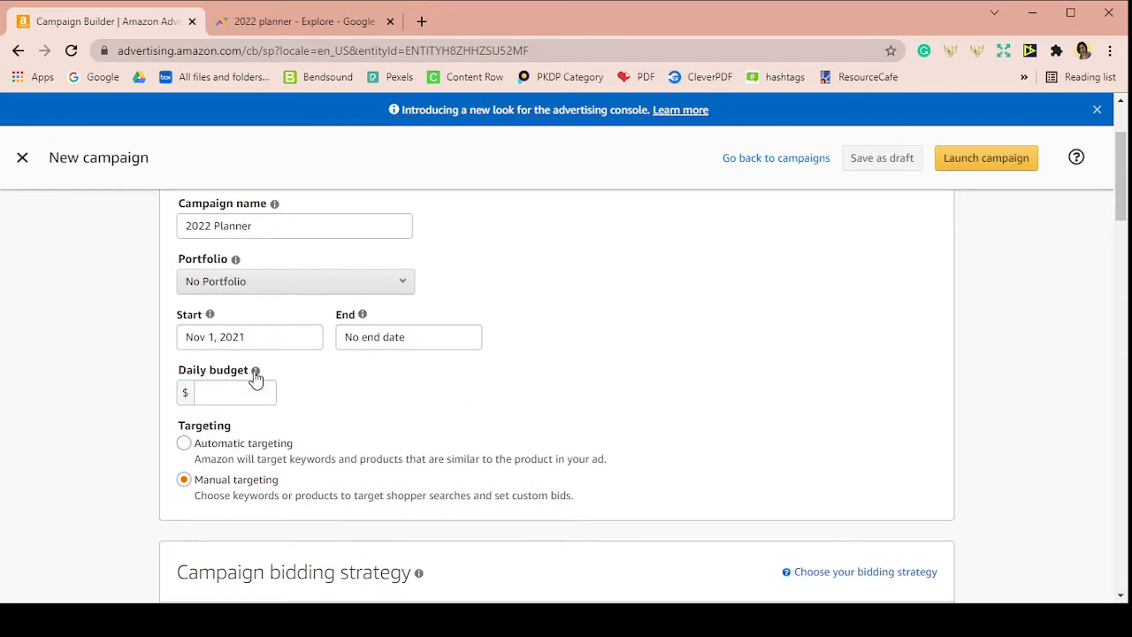
{"action": "mouse_move", "coordinate": [256, 375]}
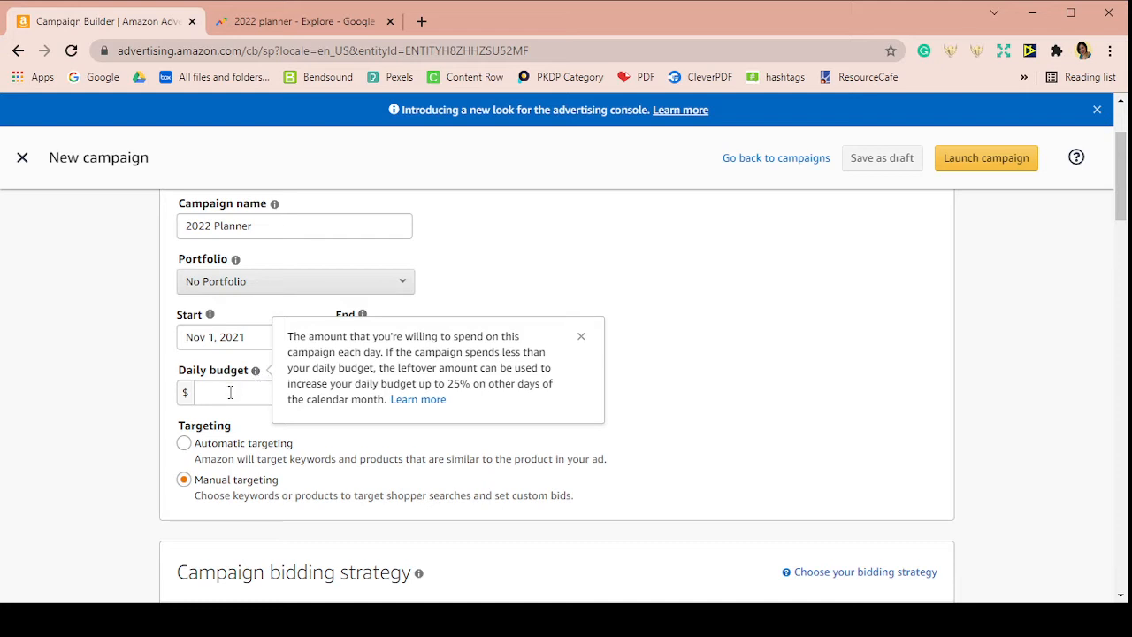
{"action": "left_click", "coordinate": [229, 392]}
{"action": "type", "text": "2"}
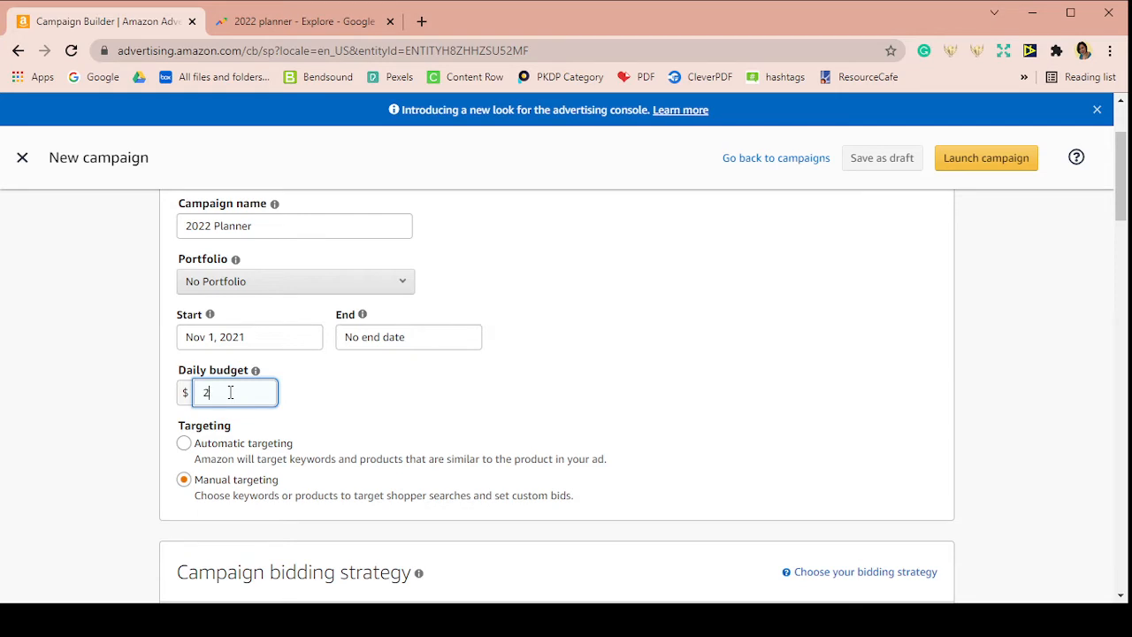
- Complete the daily budget as $2.00 and keep Manual targeting for the campaign
{"action": "type", "text": ".00"}
{"action": "scroll", "coordinate": [118, 464], "scroll_direction": "down", "scroll_amount": 1}
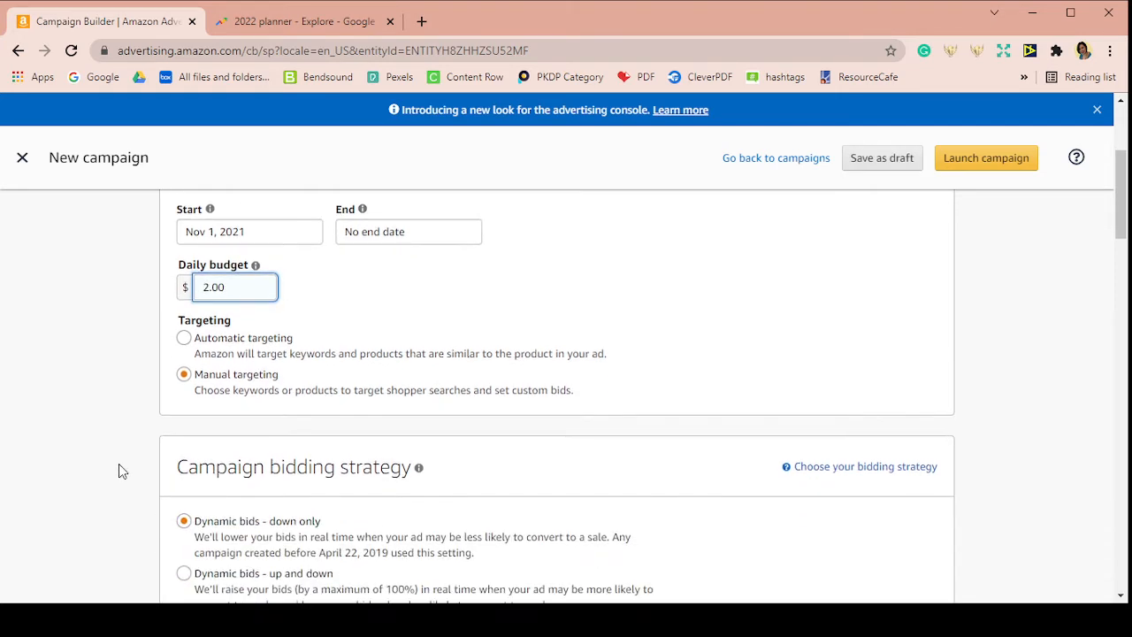
{"action": "left_click", "coordinate": [131, 448]}
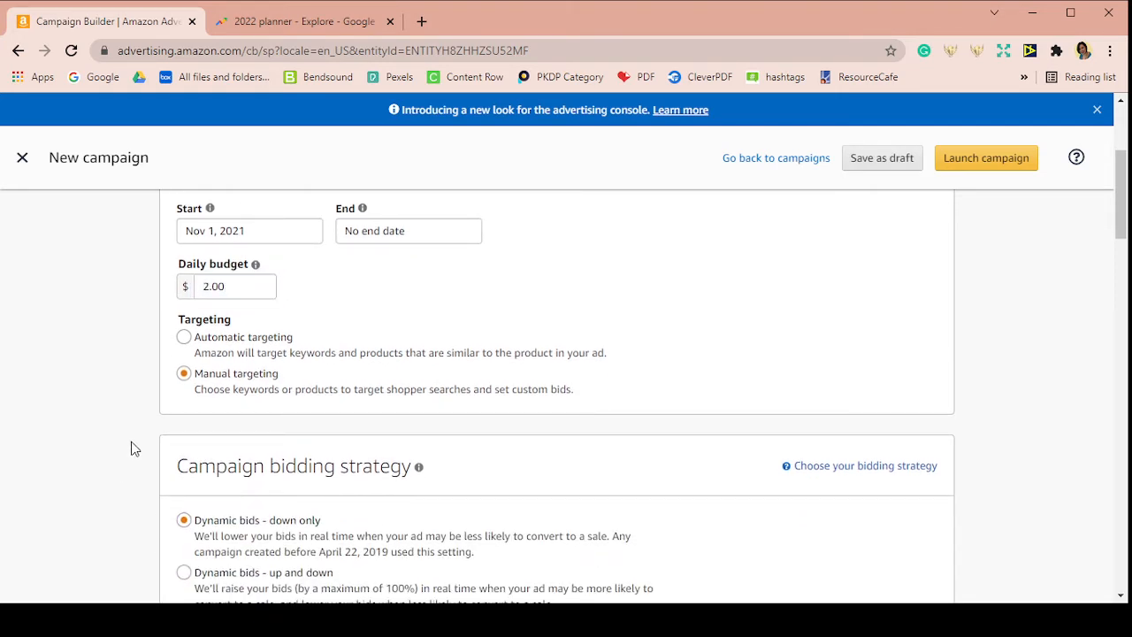
{"action": "left_click", "coordinate": [213, 382]}
- Keep the "Dynamic bids - down only" bidding strategy and set the ad format to Standard ad
{"action": "scroll", "coordinate": [148, 440], "scroll_direction": "down", "scroll_amount": 2}
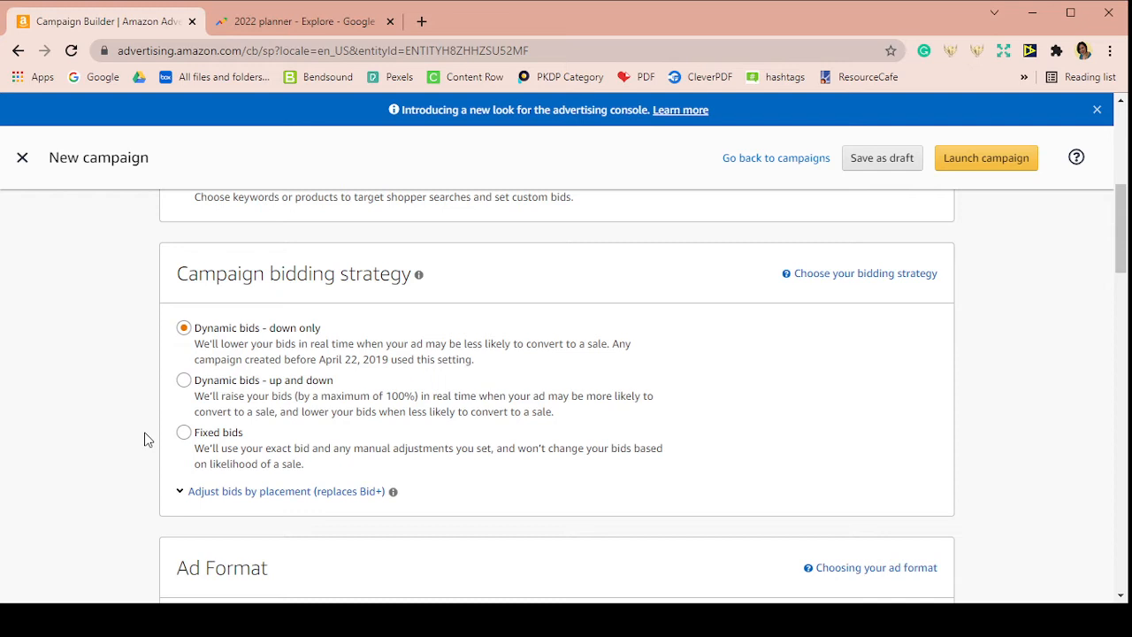
{"action": "scroll", "coordinate": [147, 440], "scroll_direction": "down", "scroll_amount": 2}
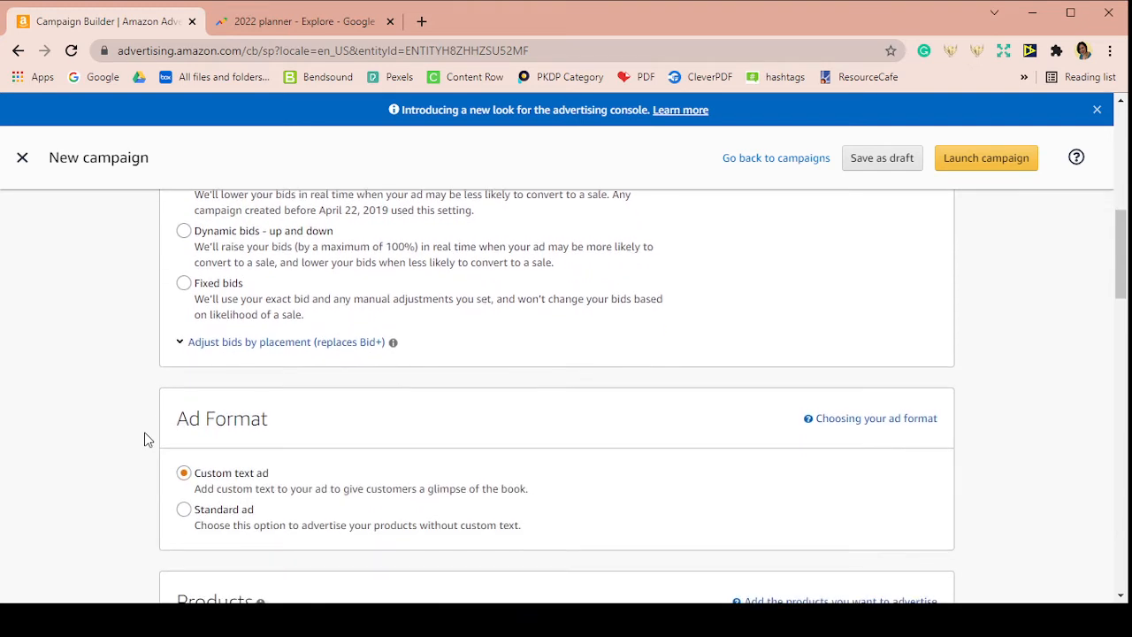
{"action": "scroll", "coordinate": [147, 439], "scroll_direction": "down", "scroll_amount": 2}
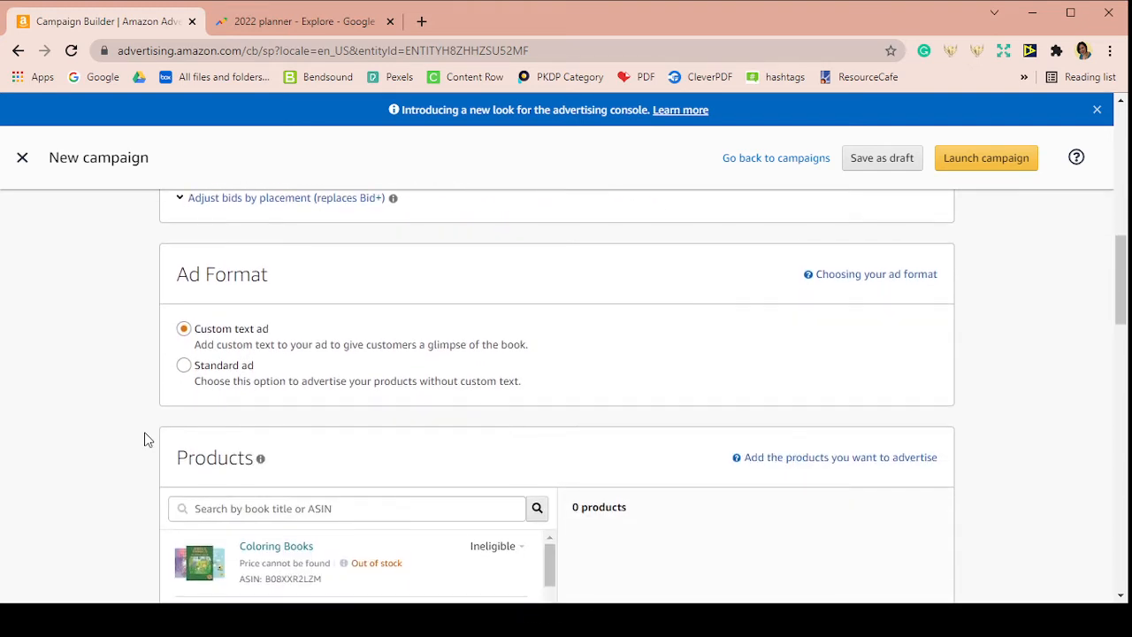
{"action": "left_click", "coordinate": [184, 364]}
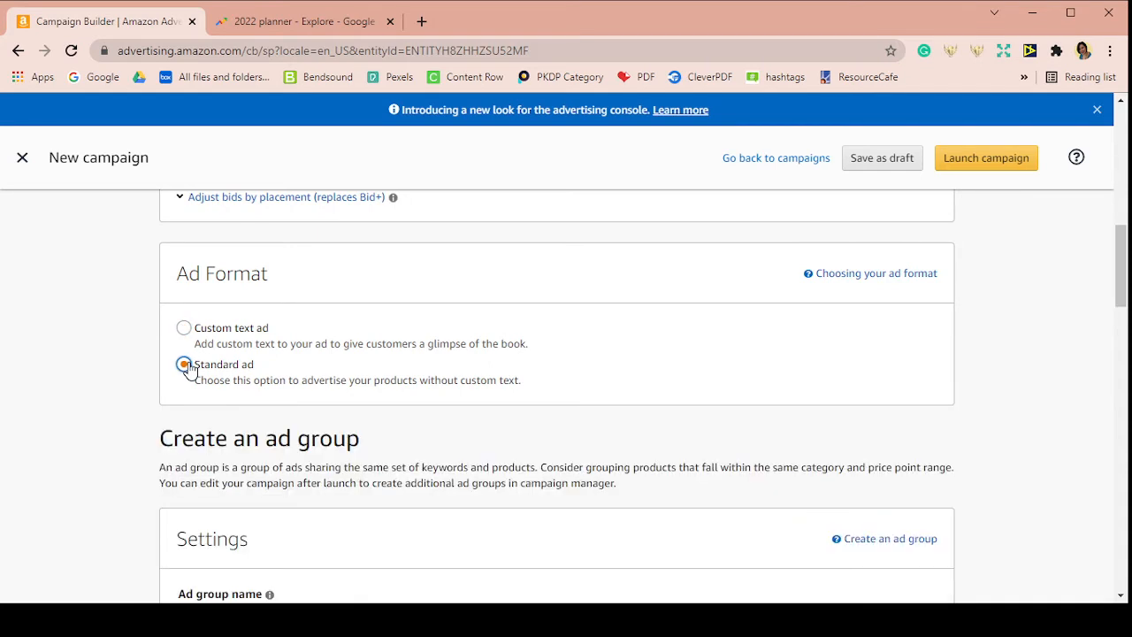
{"action": "left_click", "coordinate": [184, 328]}
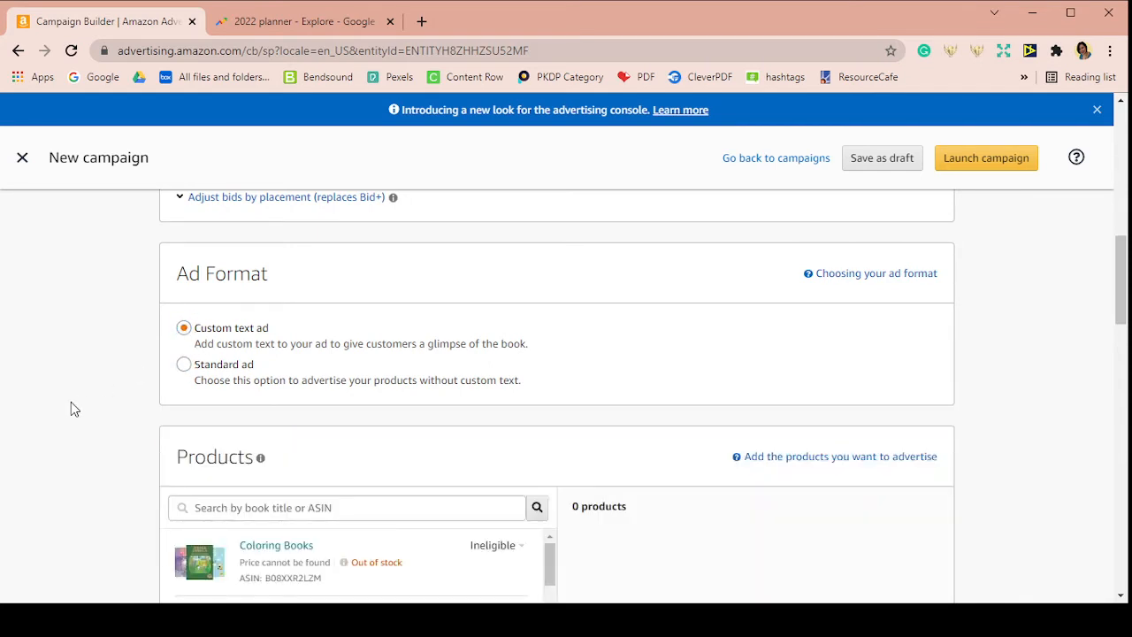
{"action": "scroll", "coordinate": [70, 402], "scroll_direction": "down", "scroll_amount": 2}
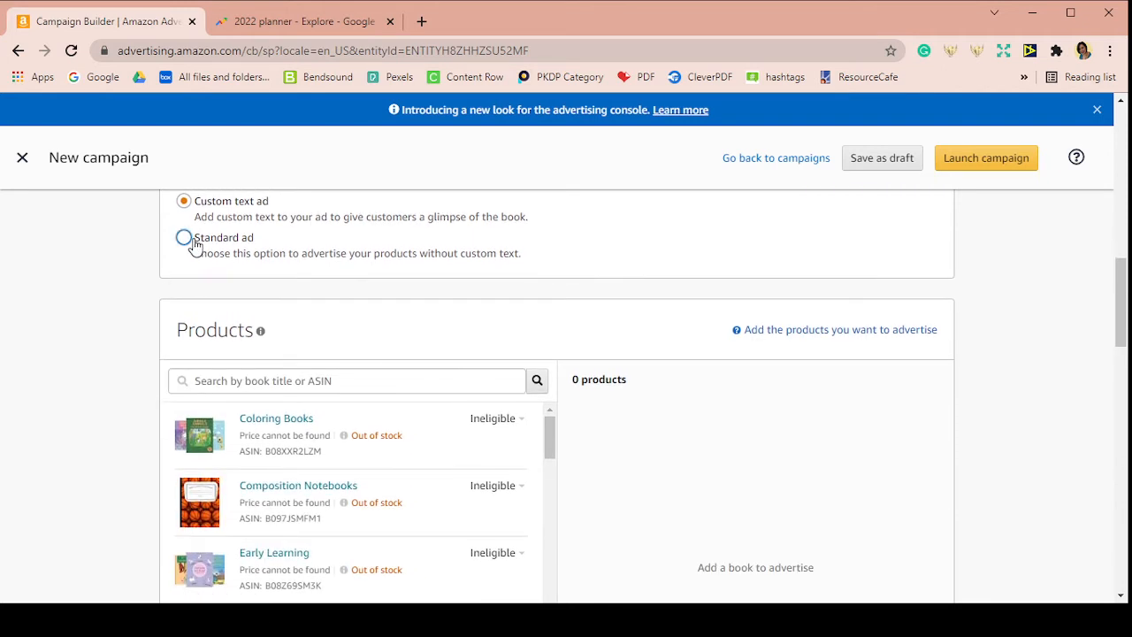
{"action": "left_click", "coordinate": [184, 239]}
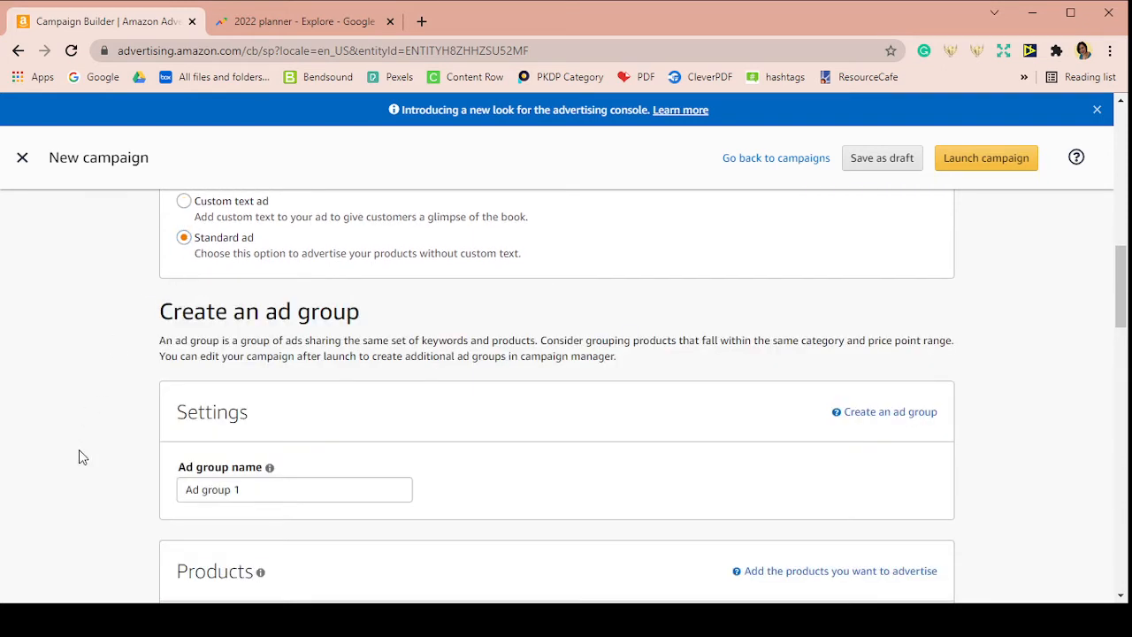
- Name the ad group "Planner"
{"action": "scroll", "coordinate": [79, 453], "scroll_direction": "down", "scroll_amount": 2}
{"action": "left_click_drag", "start_coordinate": [256, 353], "coordinate": [177, 348]}
{"action": "type", "text": "Planner"}
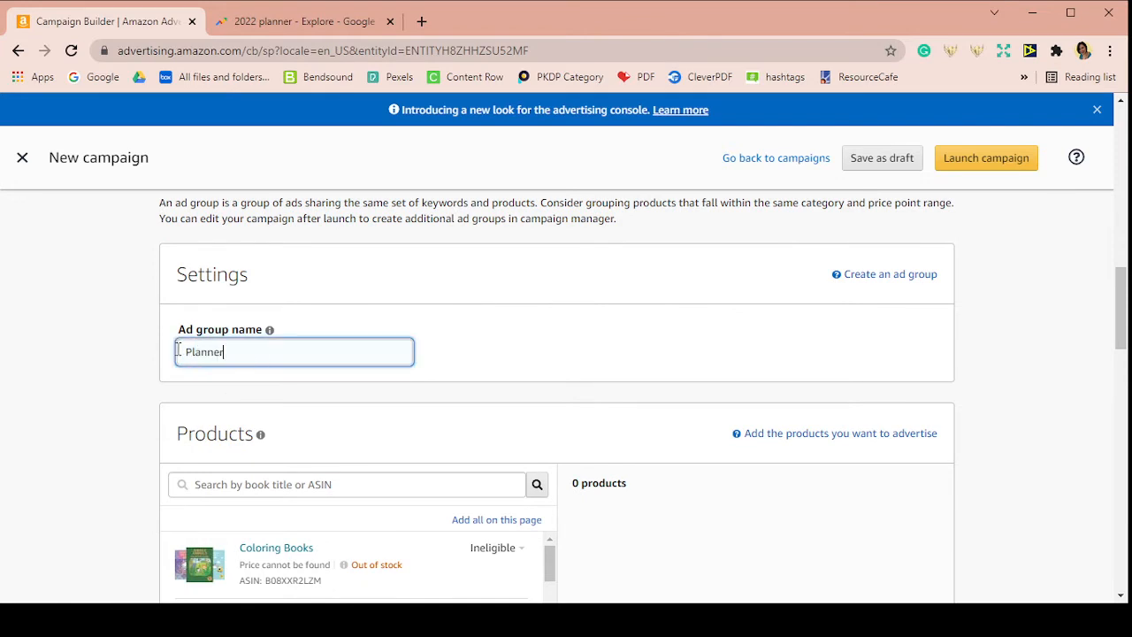
{"action": "left_click", "coordinate": [91, 386]}
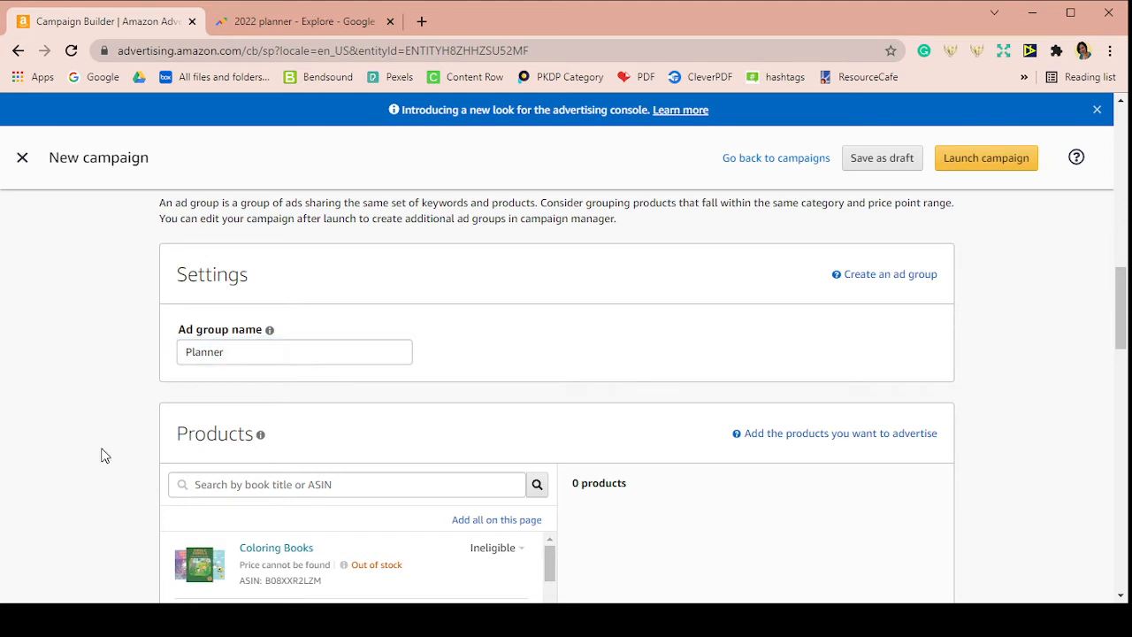
- Search the products for "planner" and add the "2022 Planner: Weekly Monthly Yearly Planner Agenda Hardcover 7x10 (Blue Flowers)" book to the campaign
{"action": "scroll", "coordinate": [106, 451], "scroll_direction": "down", "scroll_amount": 1}
{"action": "left_click", "coordinate": [243, 409]}
{"action": "type", "text": "pl"}
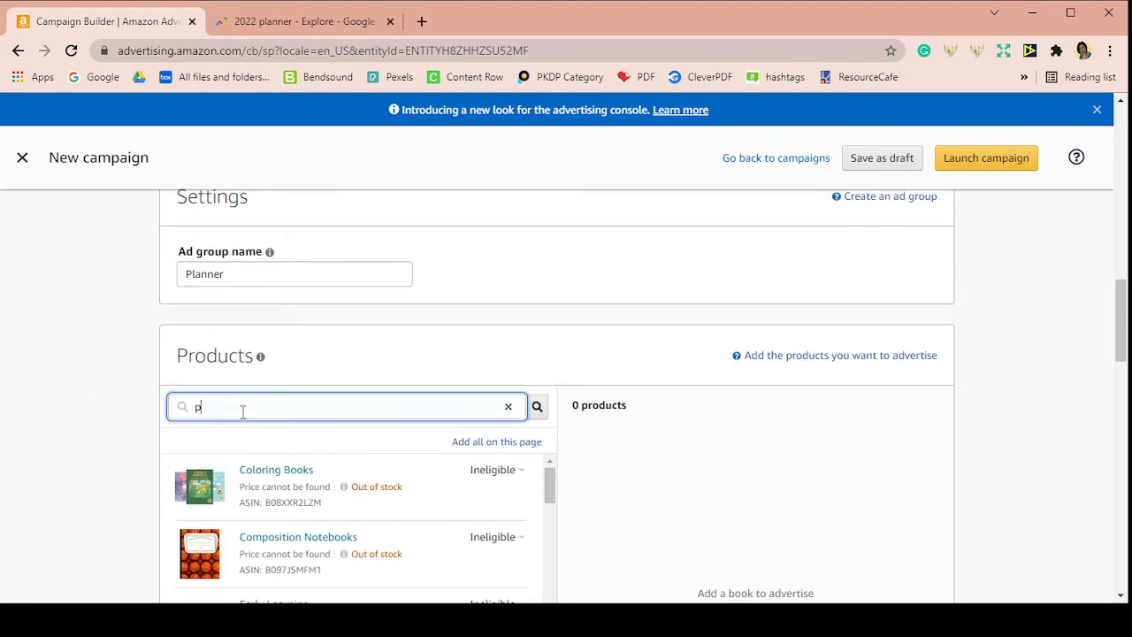
{"action": "type", "text": "anner"}
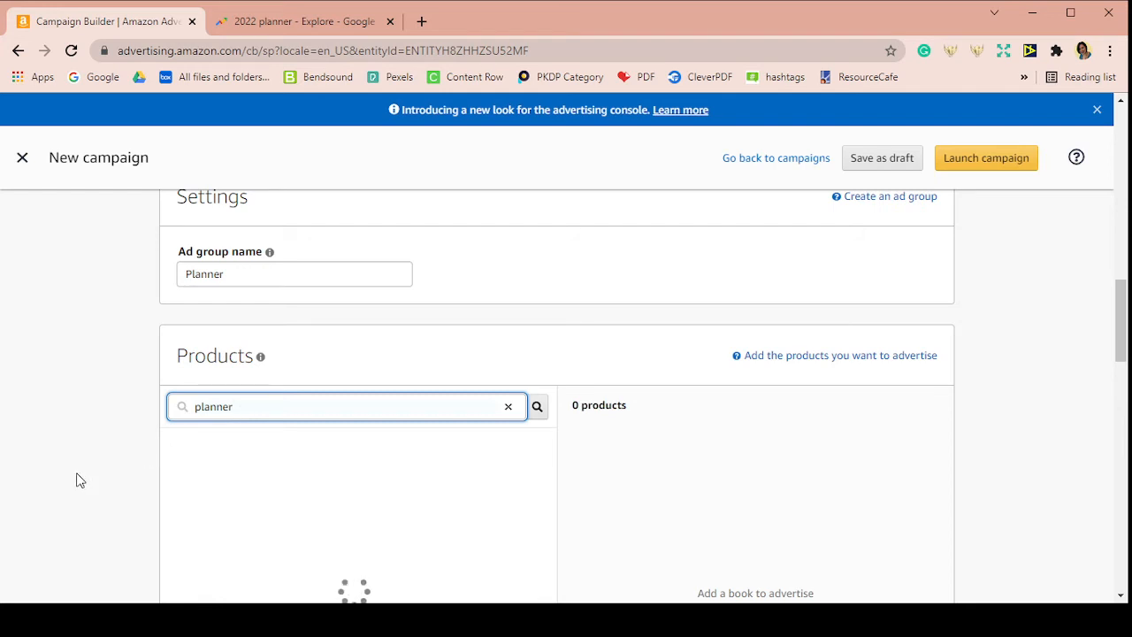
{"action": "scroll", "coordinate": [77, 480], "scroll_direction": "down", "scroll_amount": 2}
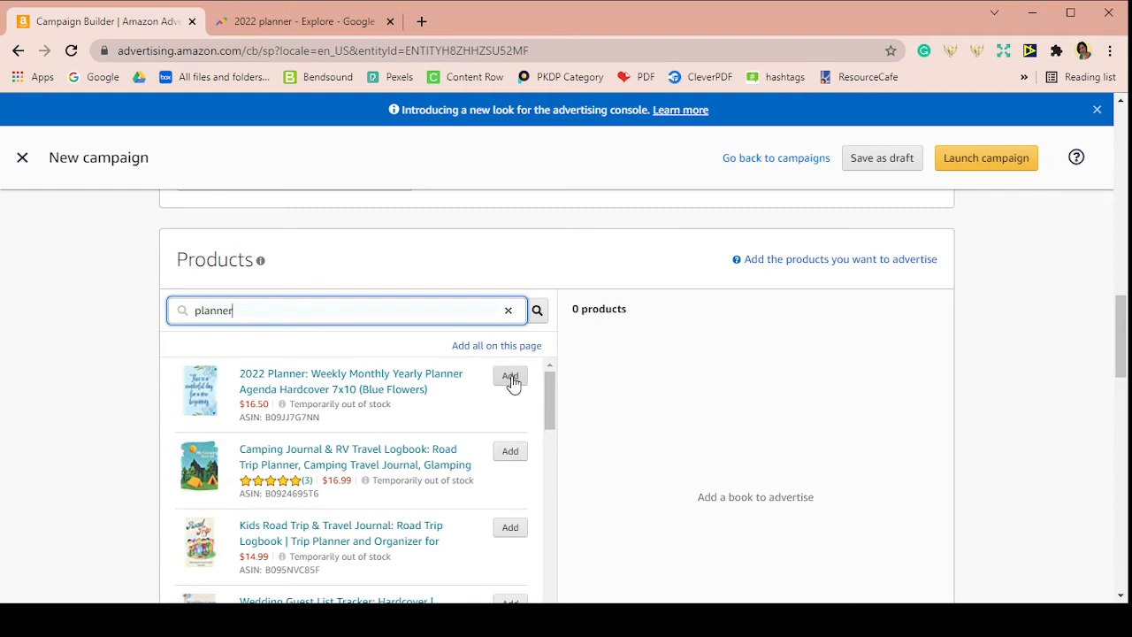
{"action": "left_click", "coordinate": [510, 377]}
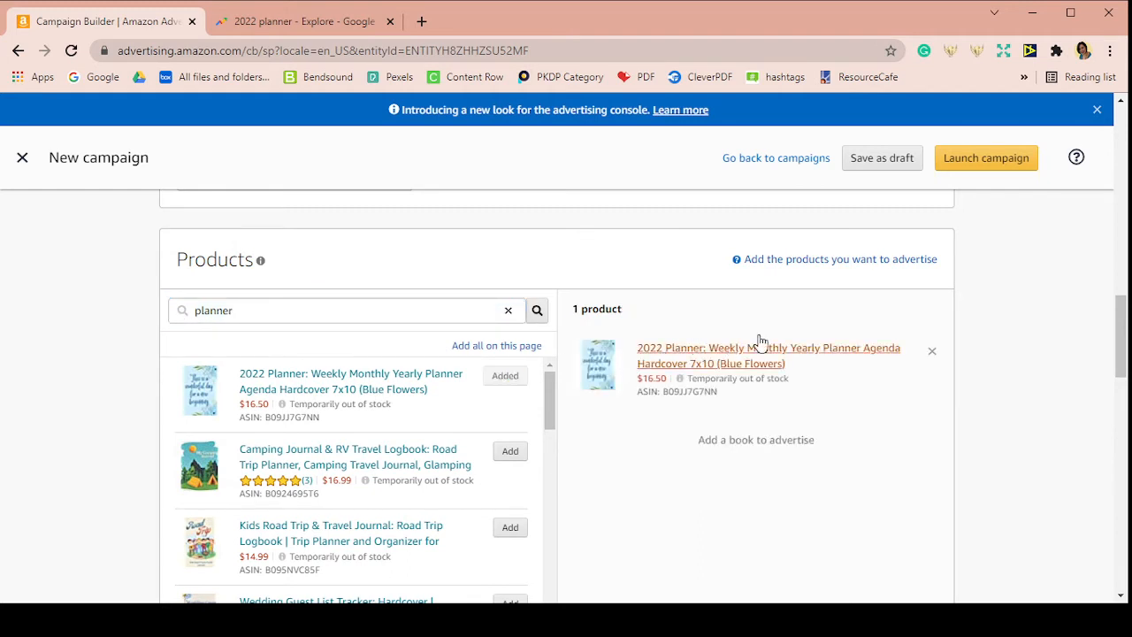
- Review the targeting options, look through the help topics on product targeting, and return to the campaign builder
{"action": "scroll", "coordinate": [71, 442], "scroll_direction": "down", "scroll_amount": 5}
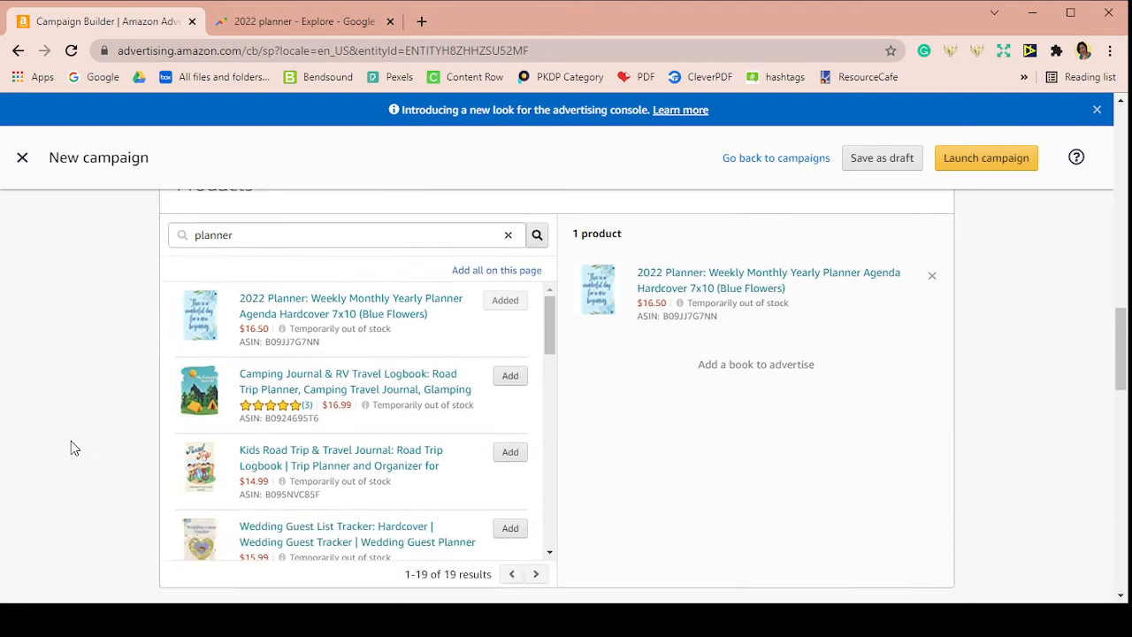
{"action": "scroll", "coordinate": [74, 448], "scroll_direction": "down", "scroll_amount": 2}
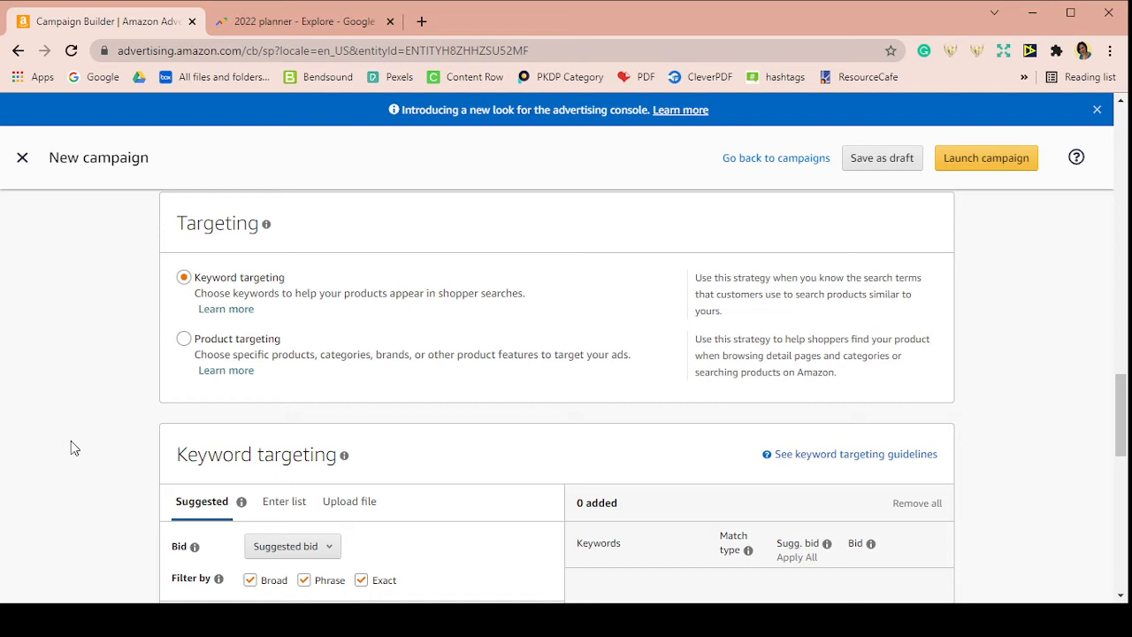
{"action": "left_click", "coordinate": [212, 374]}
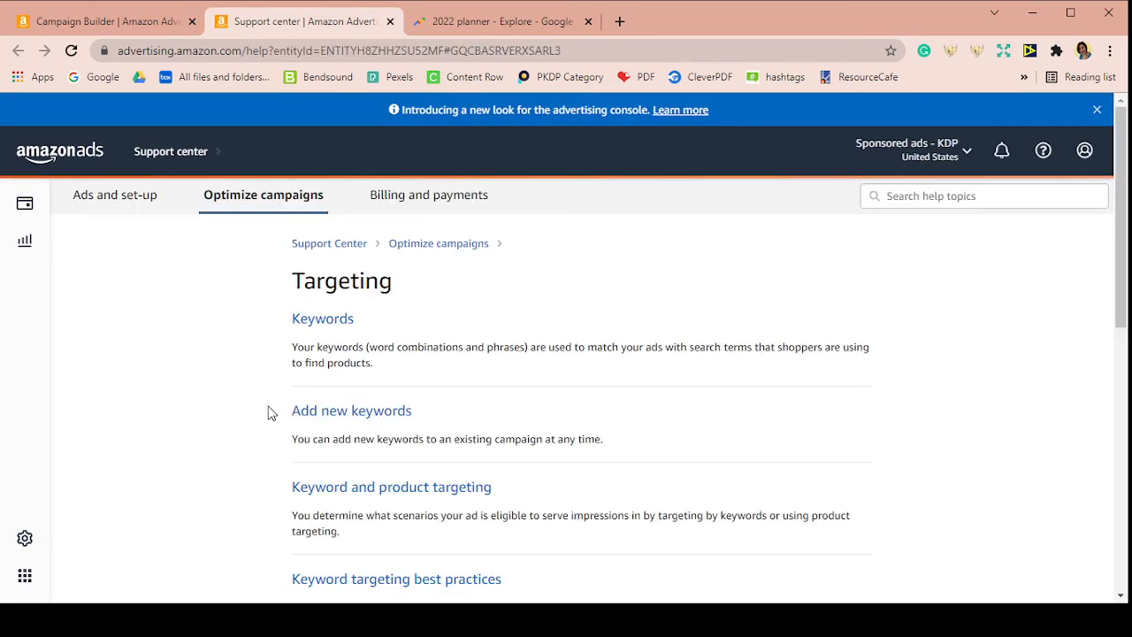
{"action": "scroll", "coordinate": [237, 440], "scroll_direction": "down", "scroll_amount": 3}
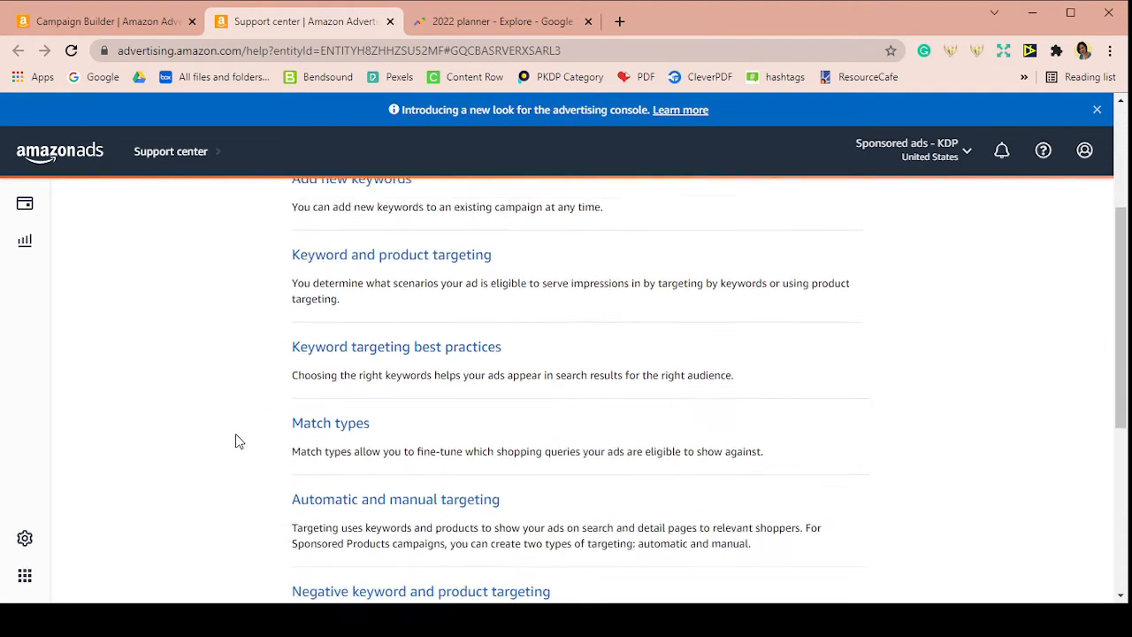
{"action": "left_click", "coordinate": [390, 23]}
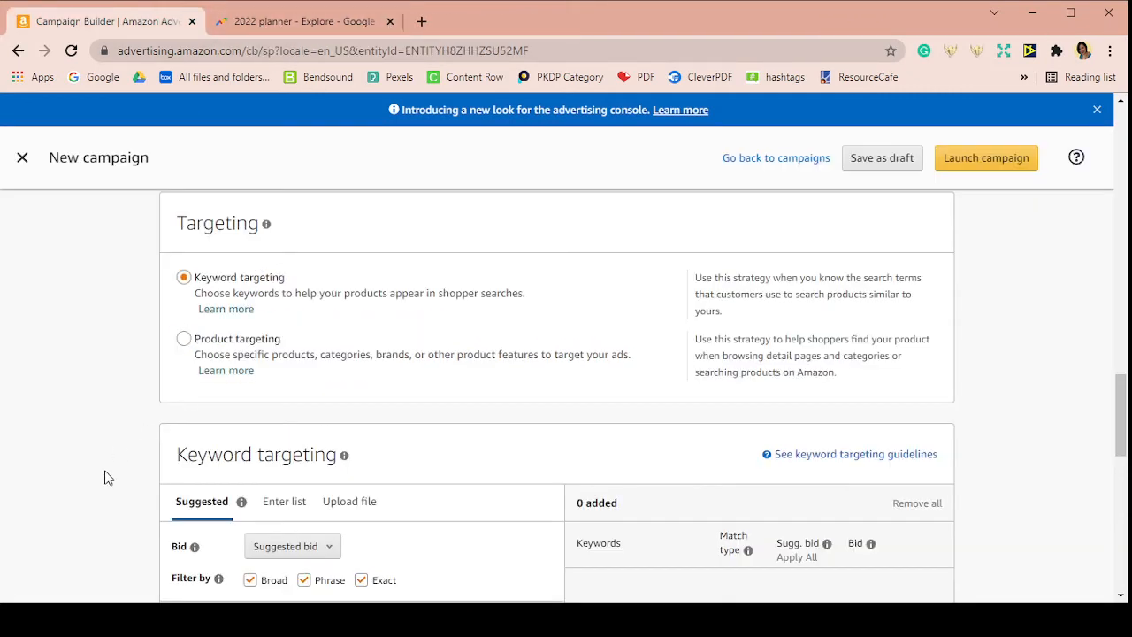
- Review the suggested keywords under keyword targeting and add "2022 planner weekly monthly" with Broad match
{"action": "scroll", "coordinate": [104, 477], "scroll_direction": "down", "scroll_amount": 2}
{"action": "scroll", "coordinate": [104, 477], "scroll_direction": "up", "scroll_amount": 2}
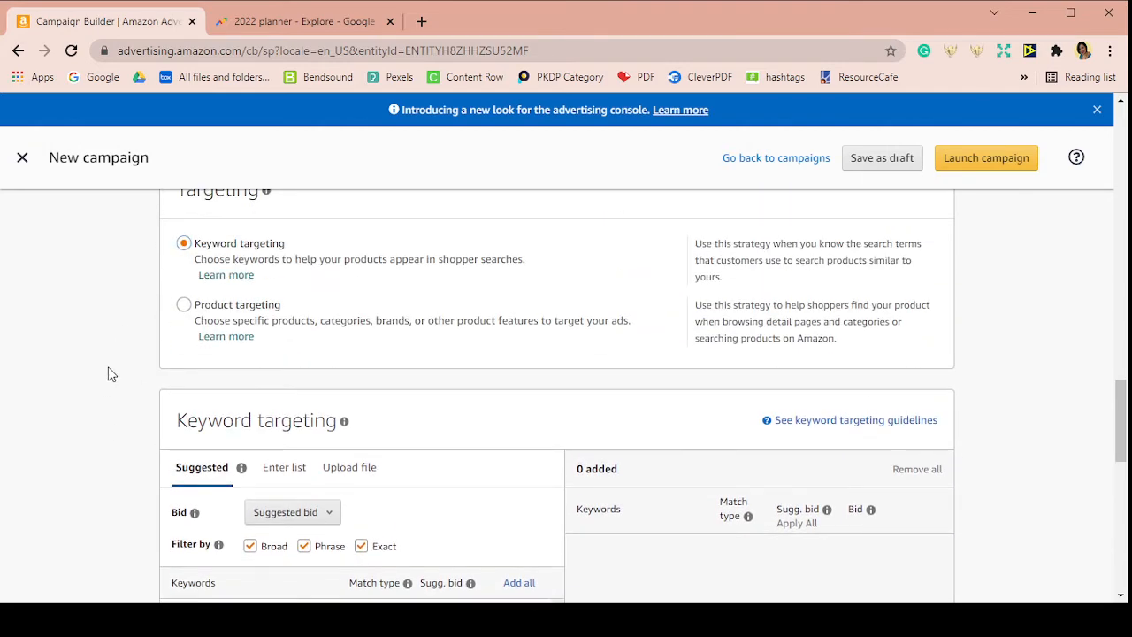
{"action": "scroll", "coordinate": [106, 384], "scroll_direction": "down", "scroll_amount": 3}
{"action": "scroll", "coordinate": [104, 386], "scroll_direction": "down", "scroll_amount": 1}
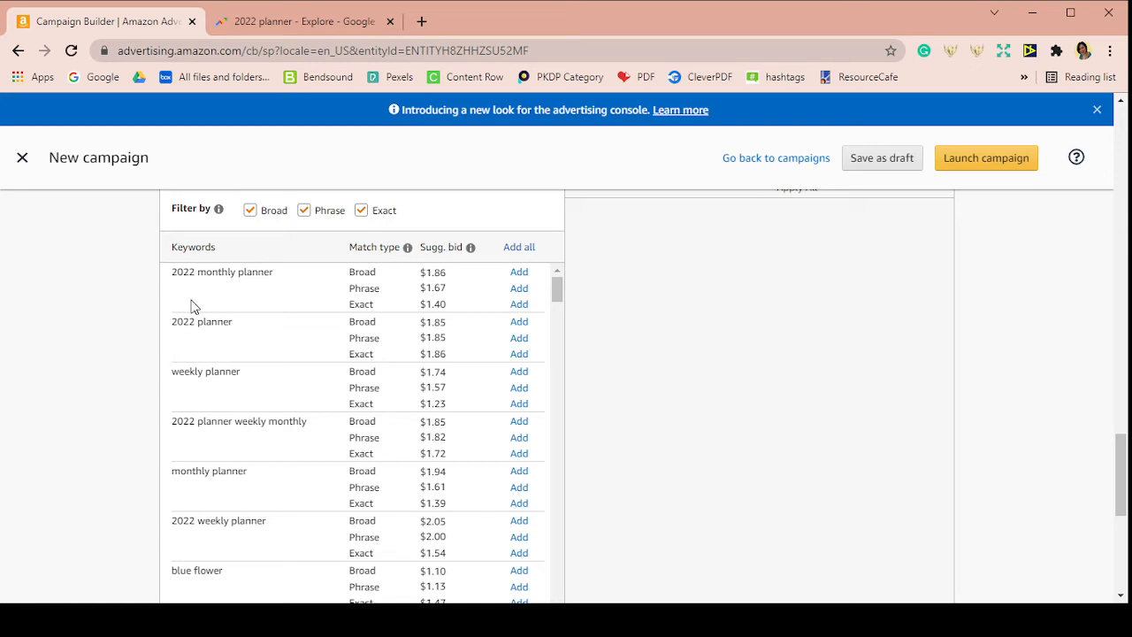
{"action": "left_click_drag", "start_coordinate": [174, 274], "coordinate": [275, 273]}
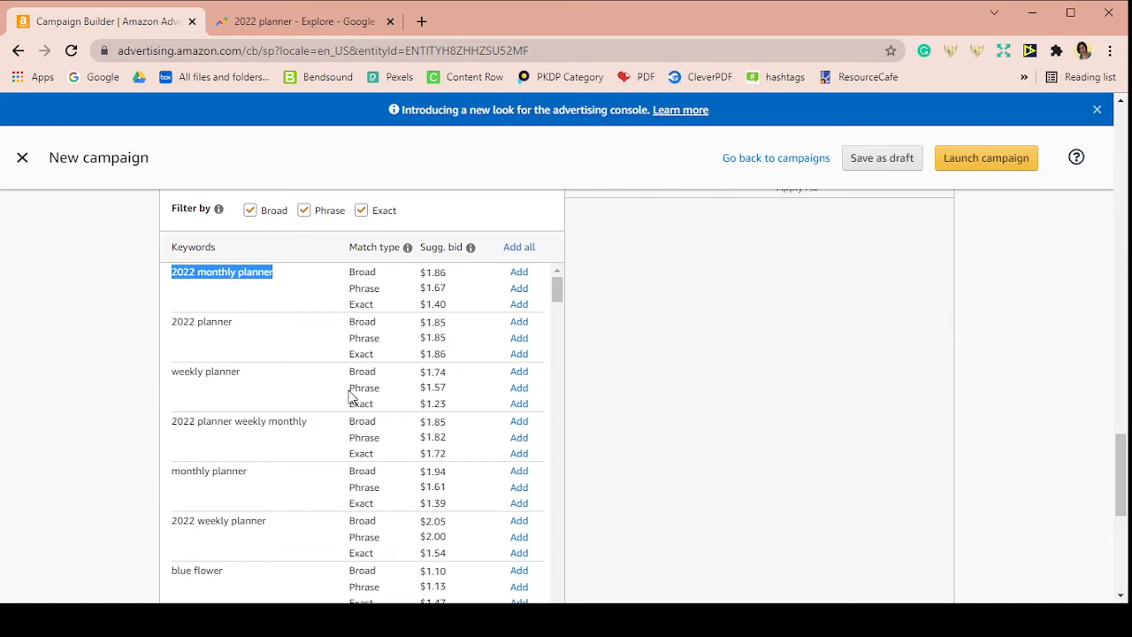
{"action": "left_click", "coordinate": [520, 422]}
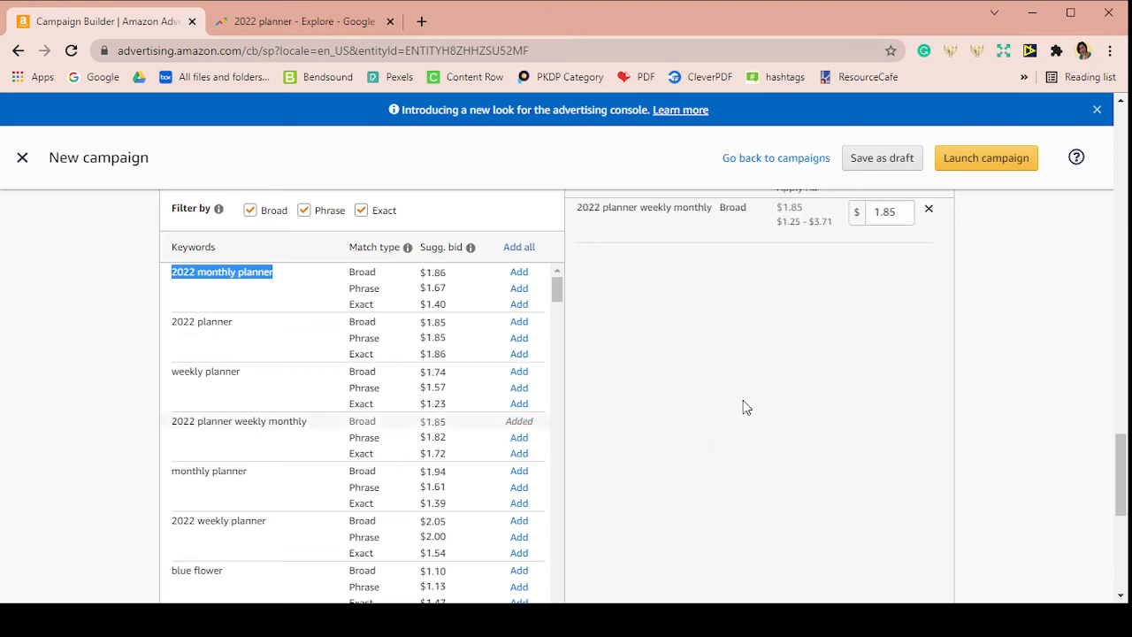
- Check the suggested bid range for "2022 planner weekly monthly" and save its bid as $1.05
{"action": "scroll", "coordinate": [742, 407], "scroll_direction": "up", "scroll_amount": 1}
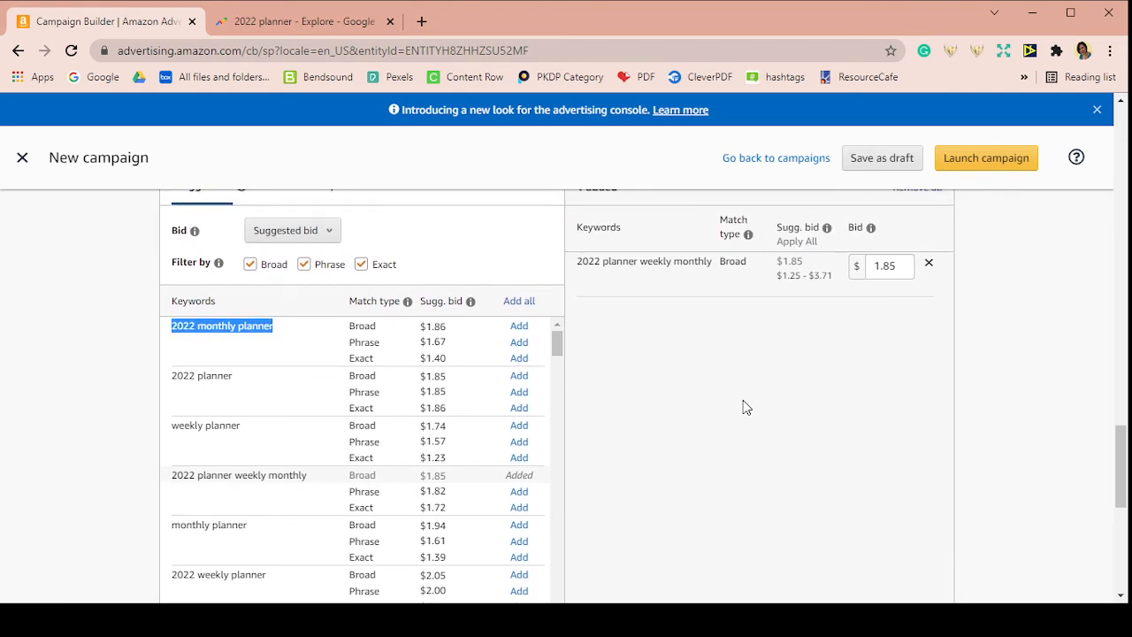
{"action": "left_click", "coordinate": [904, 271]}
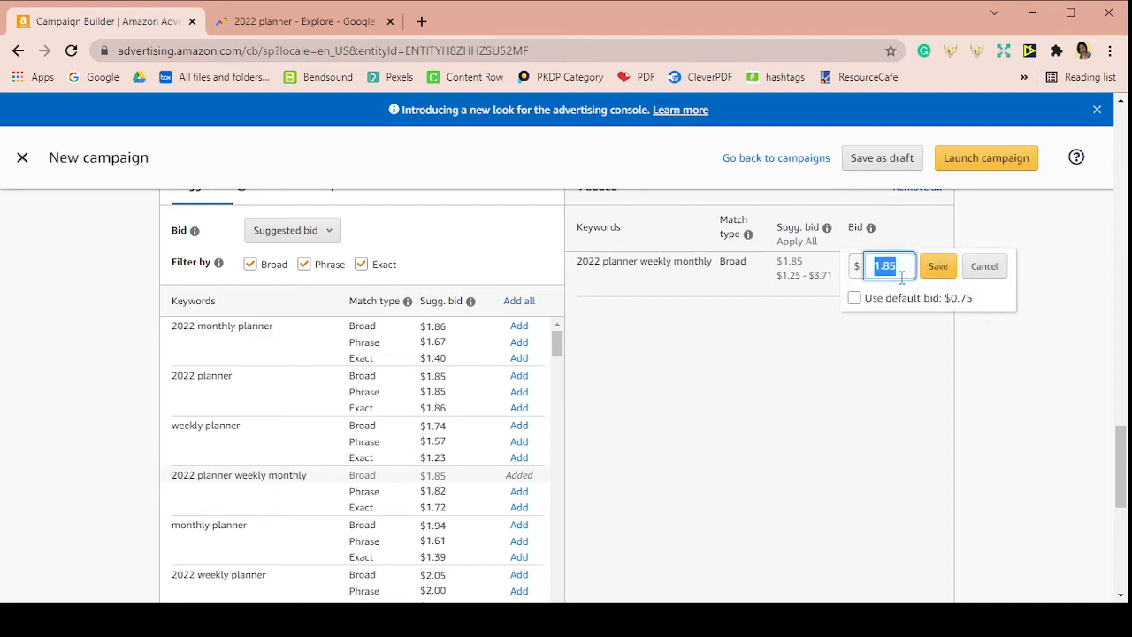
{"action": "left_click", "coordinate": [984, 267]}
{"action": "left_click_drag", "start_coordinate": [777, 279], "coordinate": [847, 278]}
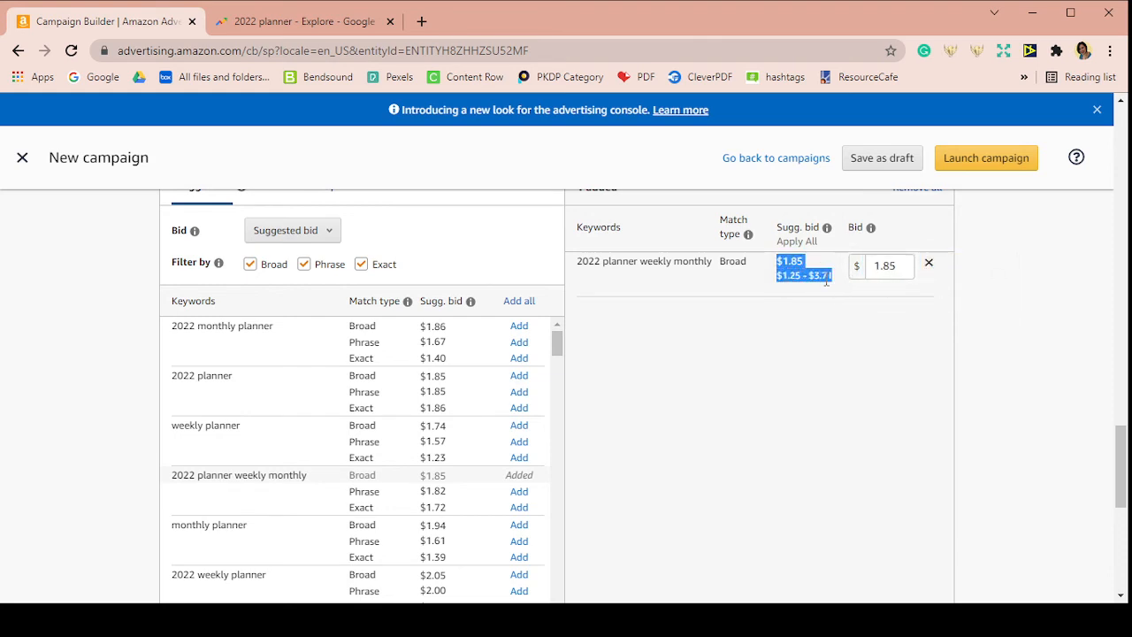
{"action": "left_click", "coordinate": [827, 279]}
{"action": "left_click", "coordinate": [897, 265]}
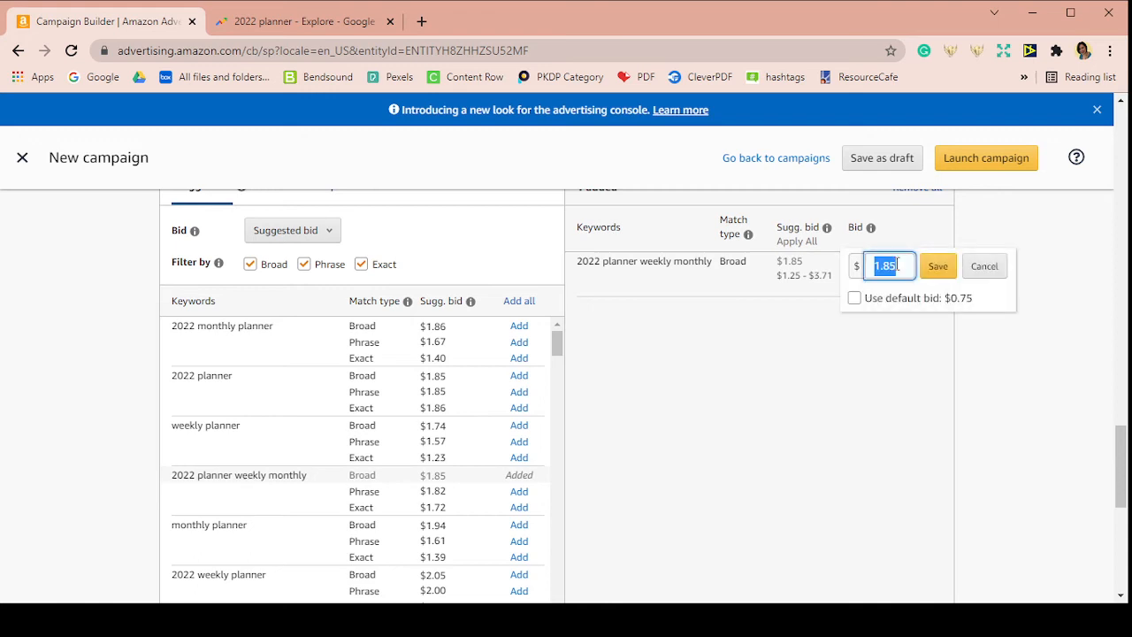
{"action": "key", "text": "BackSpace"}
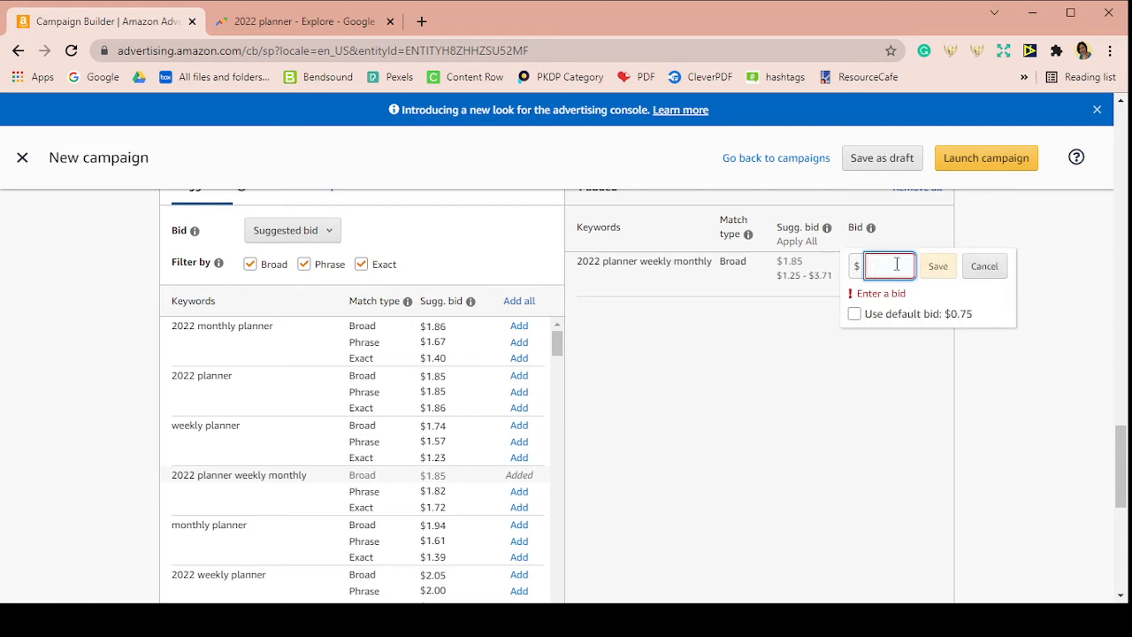
{"action": "type", "text": "1.05"}
{"action": "left_click", "coordinate": [942, 270]}
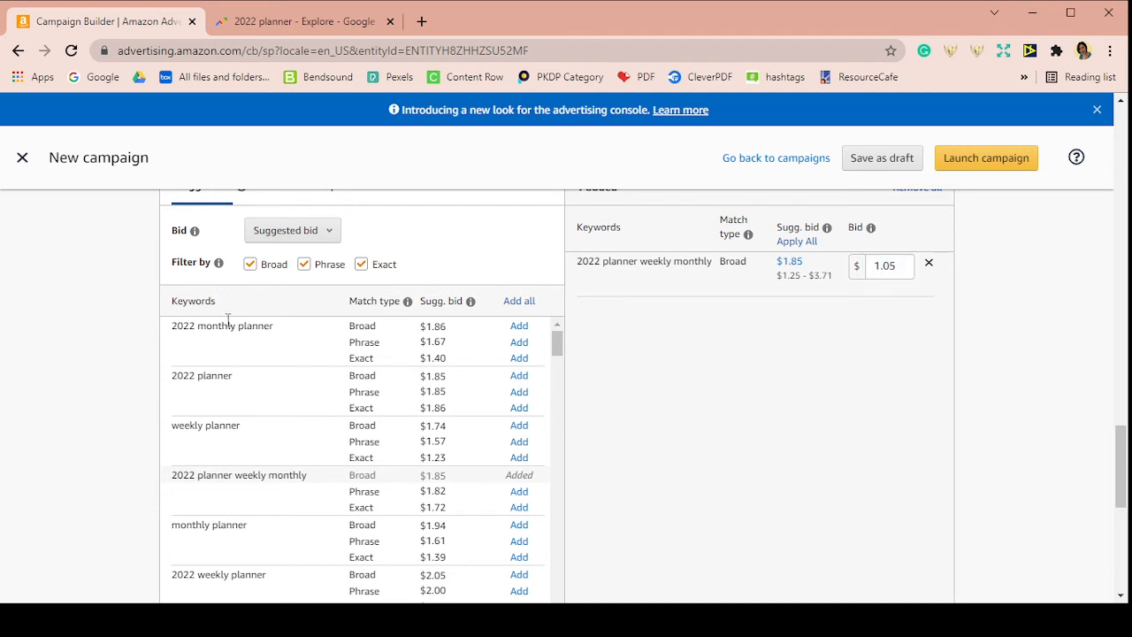
- Add the suggested keyword "agenda 2022" with Phrase match and save its bid as $1.00
{"action": "scroll", "coordinate": [224, 496], "scroll_direction": "down", "scroll_amount": 5}
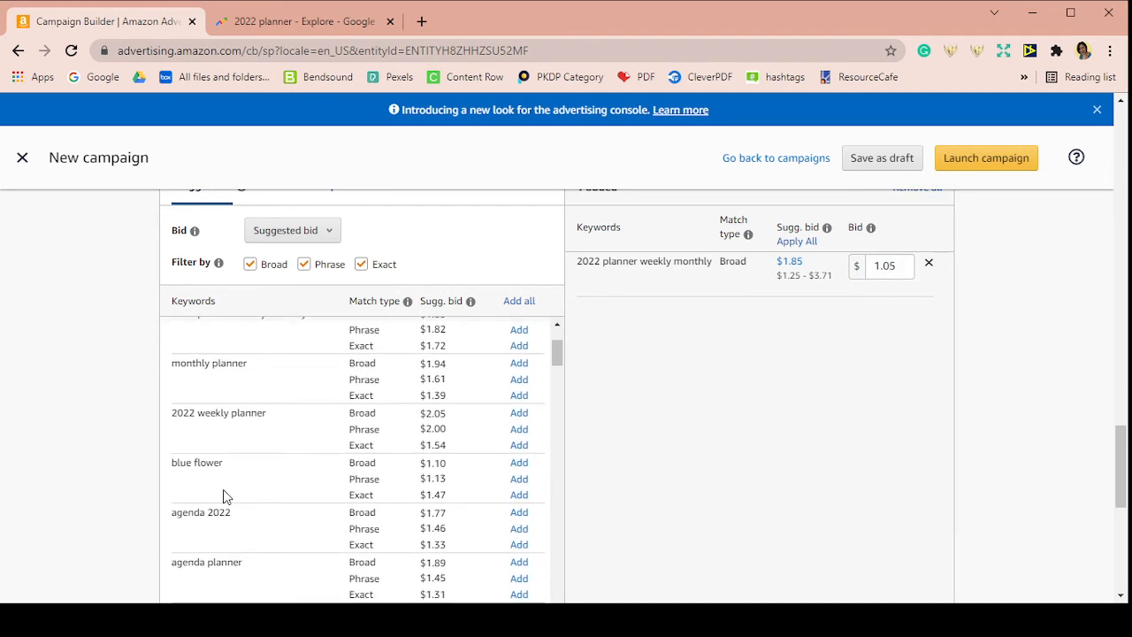
{"action": "scroll", "coordinate": [222, 495], "scroll_direction": "down", "scroll_amount": 2}
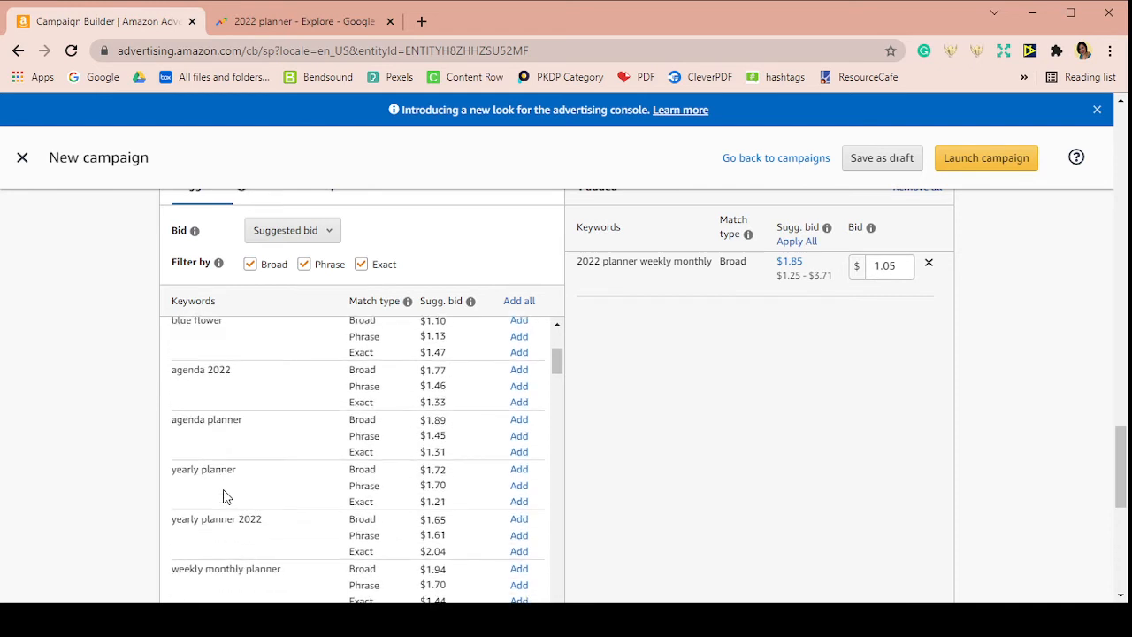
{"action": "left_click", "coordinate": [518, 387]}
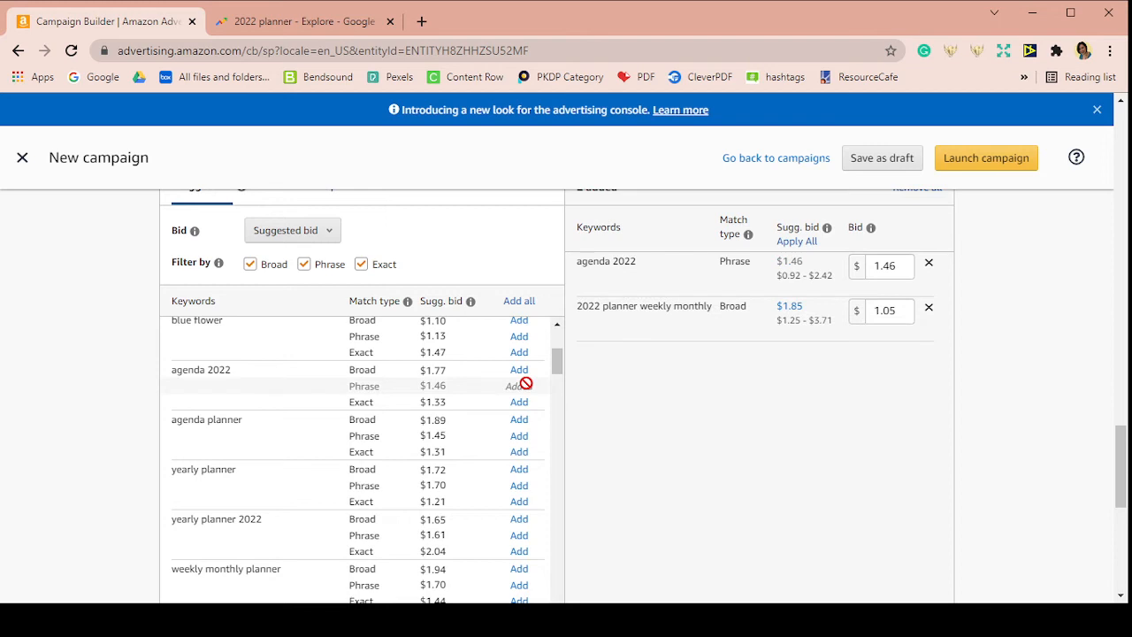
{"action": "left_click", "coordinate": [900, 265]}
{"action": "key", "text": "BackSpace"}
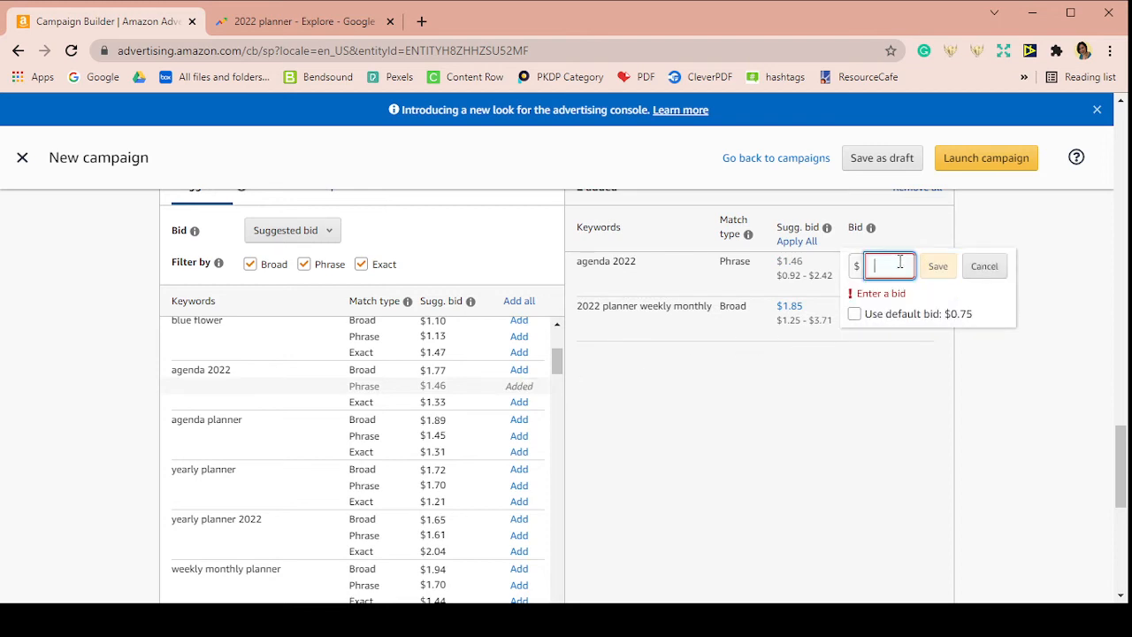
{"action": "type", "text": "1.00"}
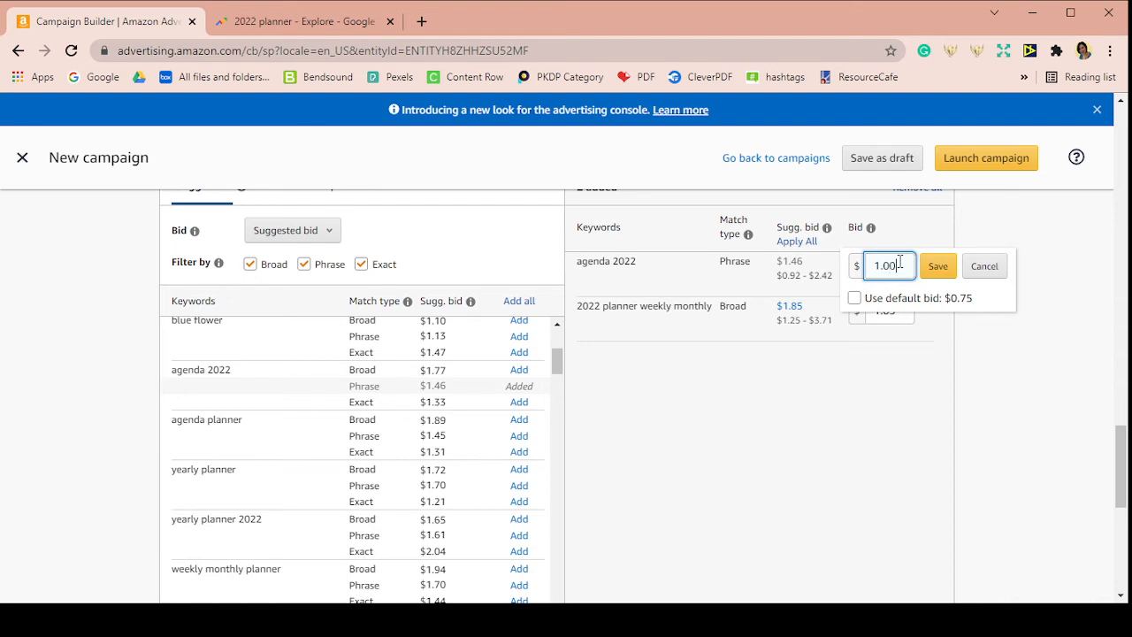
{"action": "left_click", "coordinate": [941, 277]}
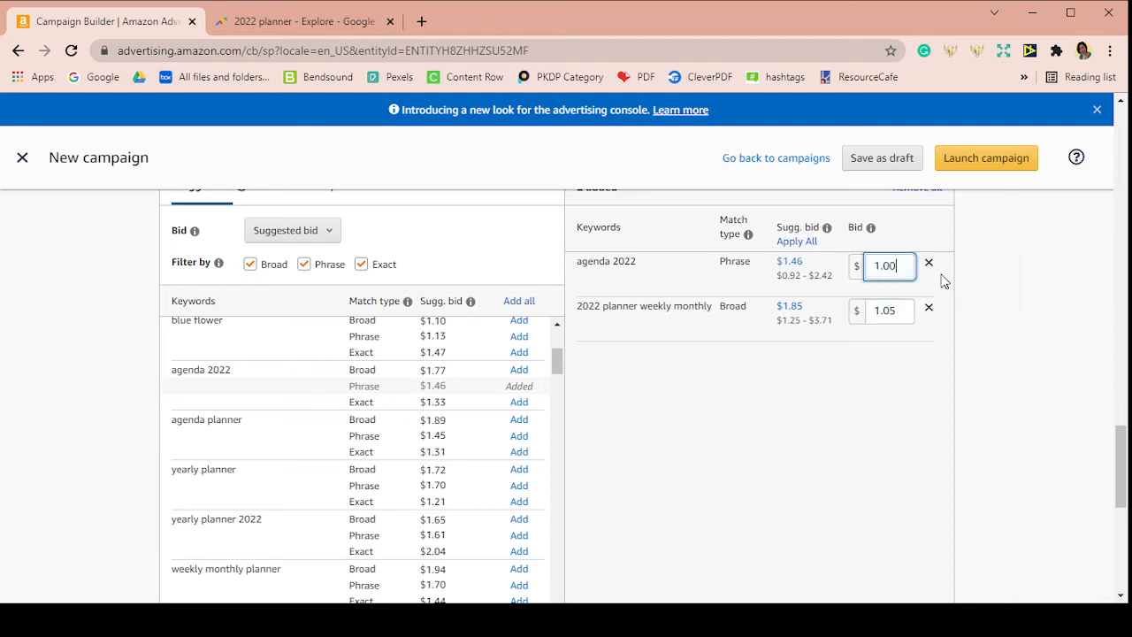
- Add the suggested keyword "yearly planner 2022" with Broad match and save it with the default bid of $0.75
{"action": "scroll", "coordinate": [202, 490], "scroll_direction": "down", "scroll_amount": 3}
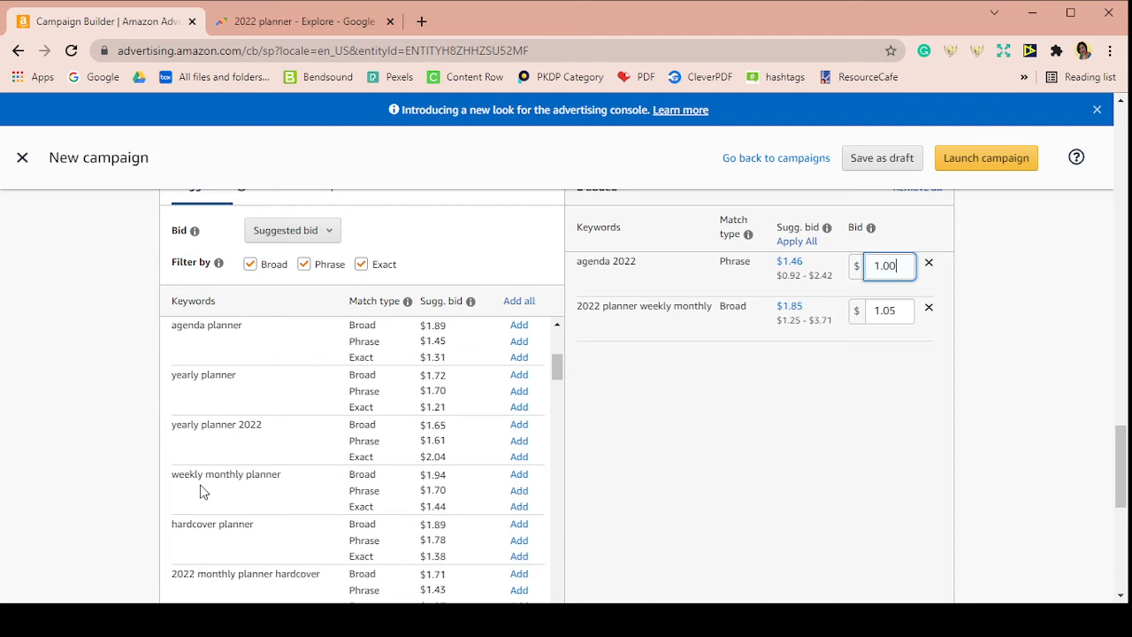
{"action": "left_click", "coordinate": [519, 425]}
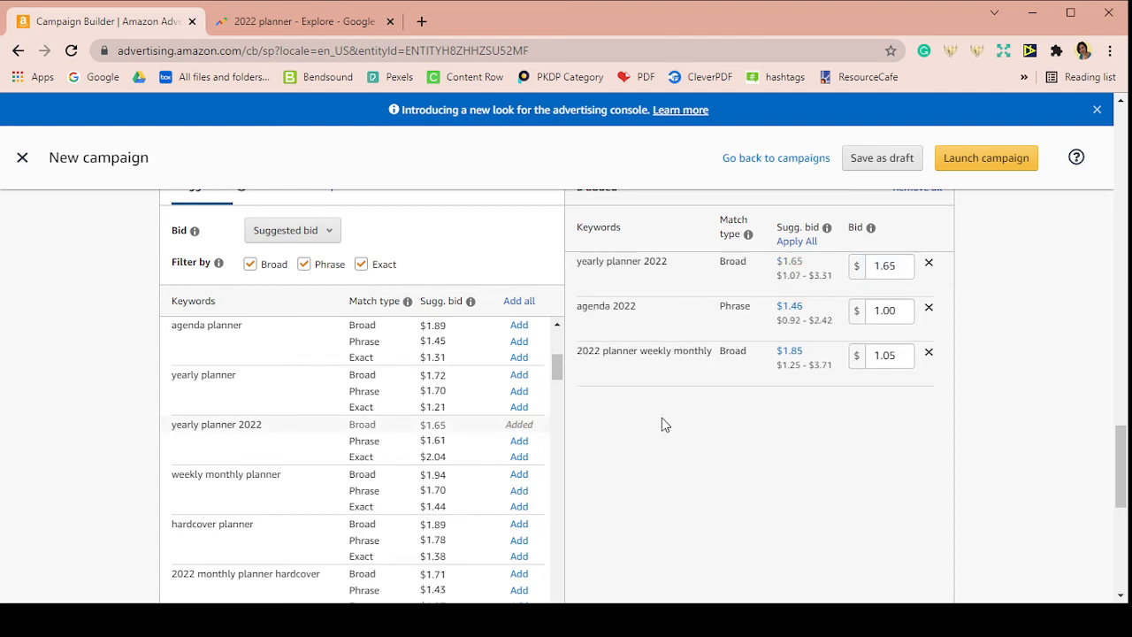
{"action": "left_click", "coordinate": [904, 263]}
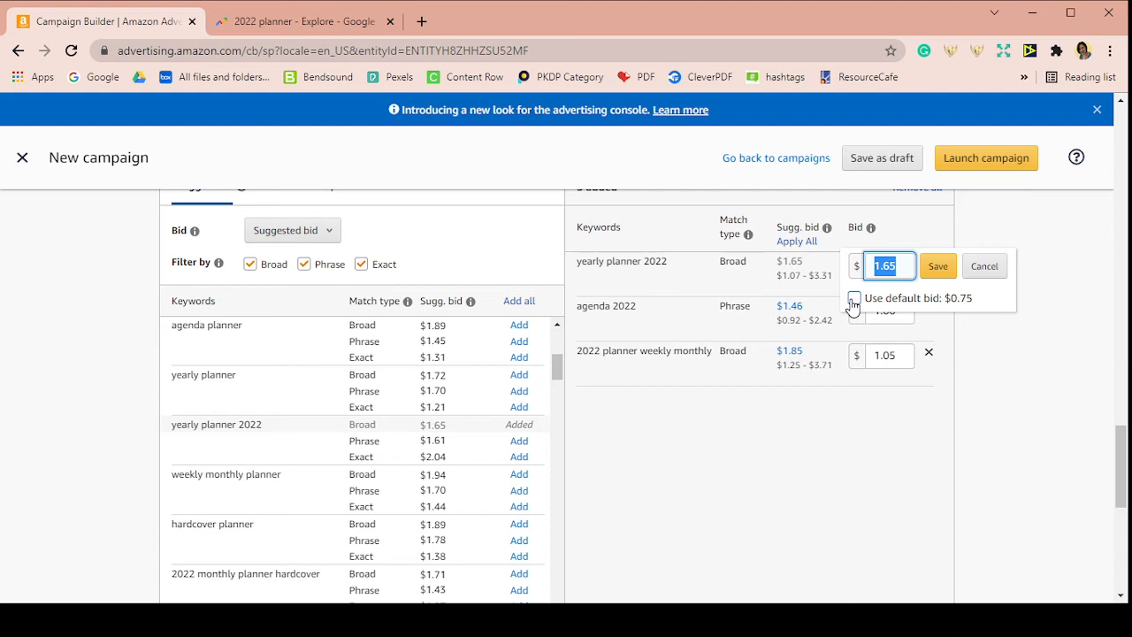
{"action": "left_click", "coordinate": [858, 301]}
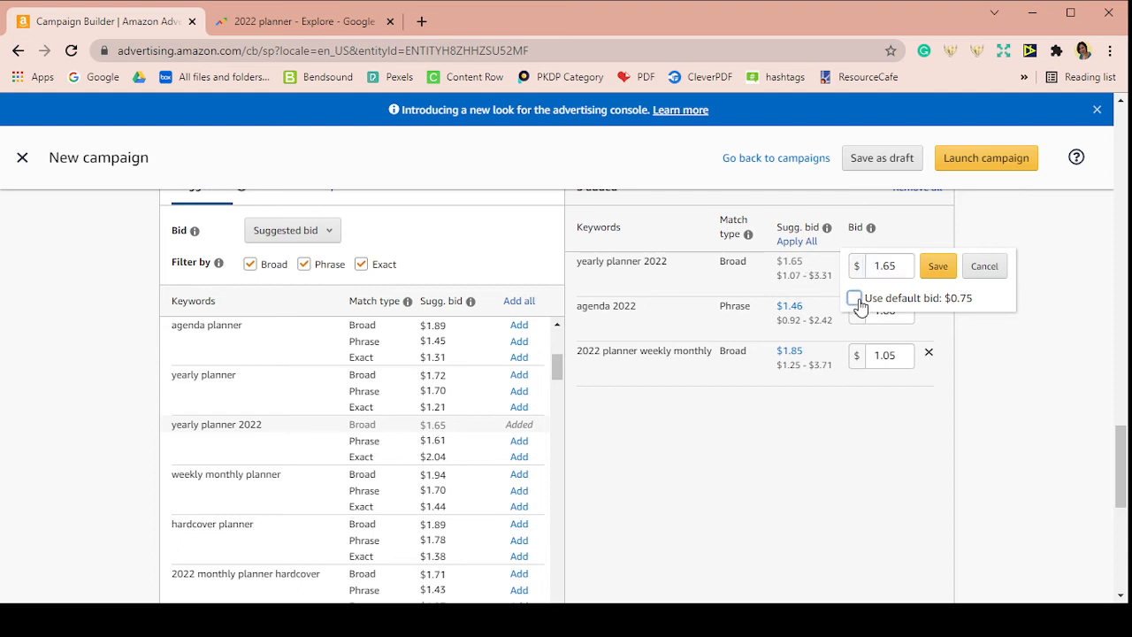
{"action": "left_click", "coordinate": [940, 267]}
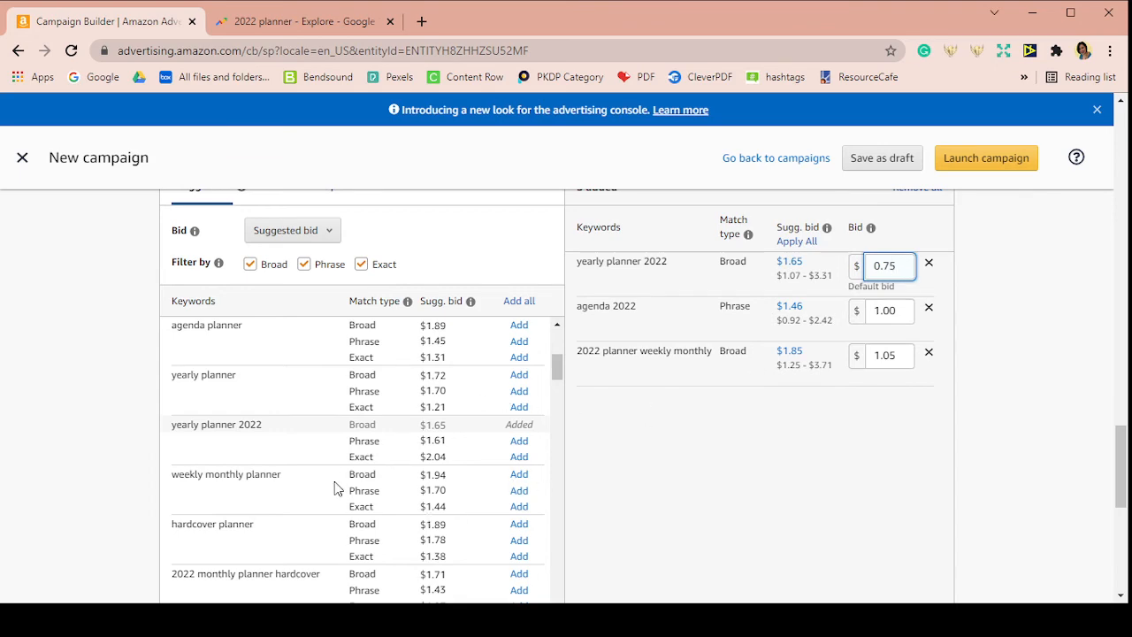
- Look through the rest of the suggested keywords and their suggested bids for more terms relevant to the planner
{"action": "scroll", "coordinate": [334, 481], "scroll_direction": "down", "scroll_amount": 8}
{"action": "scroll", "coordinate": [335, 481], "scroll_direction": "down", "scroll_amount": 10}
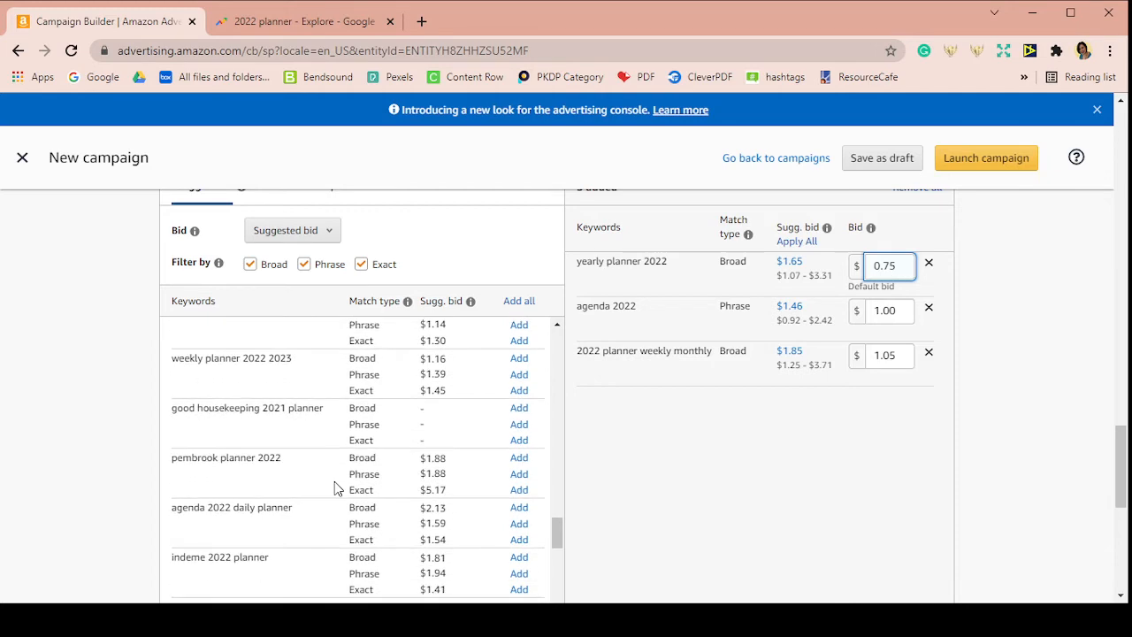
{"action": "scroll", "coordinate": [334, 481], "scroll_direction": "down", "scroll_amount": 3}
{"action": "scroll", "coordinate": [730, 545], "scroll_direction": "down", "scroll_amount": 5}
{"action": "scroll", "coordinate": [731, 550], "scroll_direction": "up", "scroll_amount": 4}
{"action": "scroll", "coordinate": [730, 550], "scroll_direction": "down", "scroll_amount": 5}
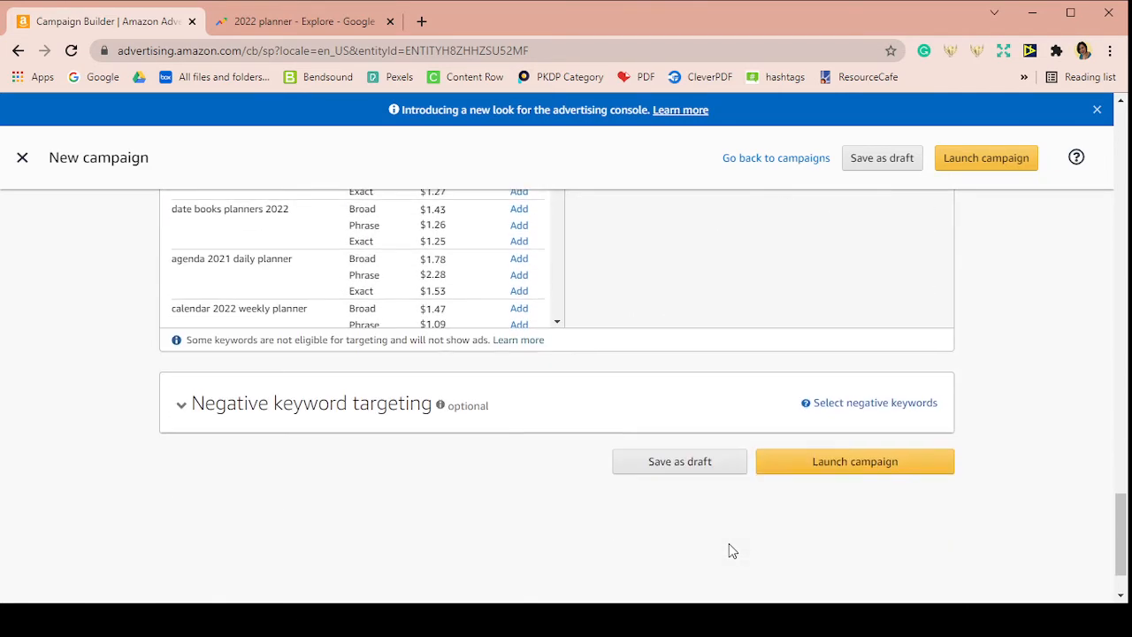
{"action": "scroll", "coordinate": [731, 550], "scroll_direction": "up", "scroll_amount": 4}
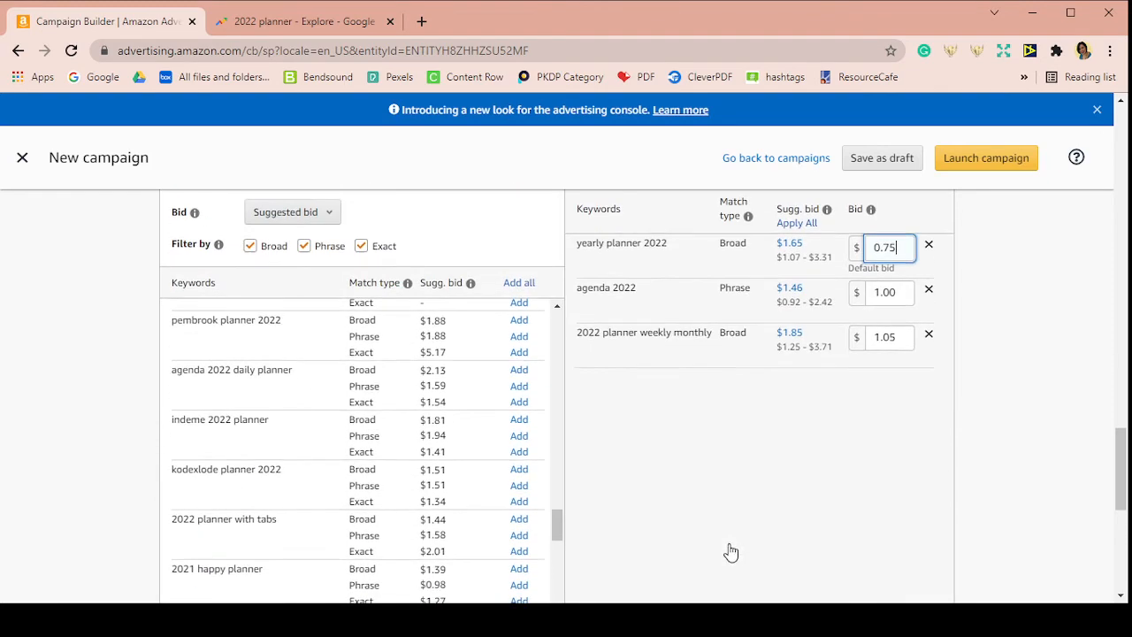
{"action": "scroll", "coordinate": [247, 517], "scroll_direction": "down", "scroll_amount": 6}
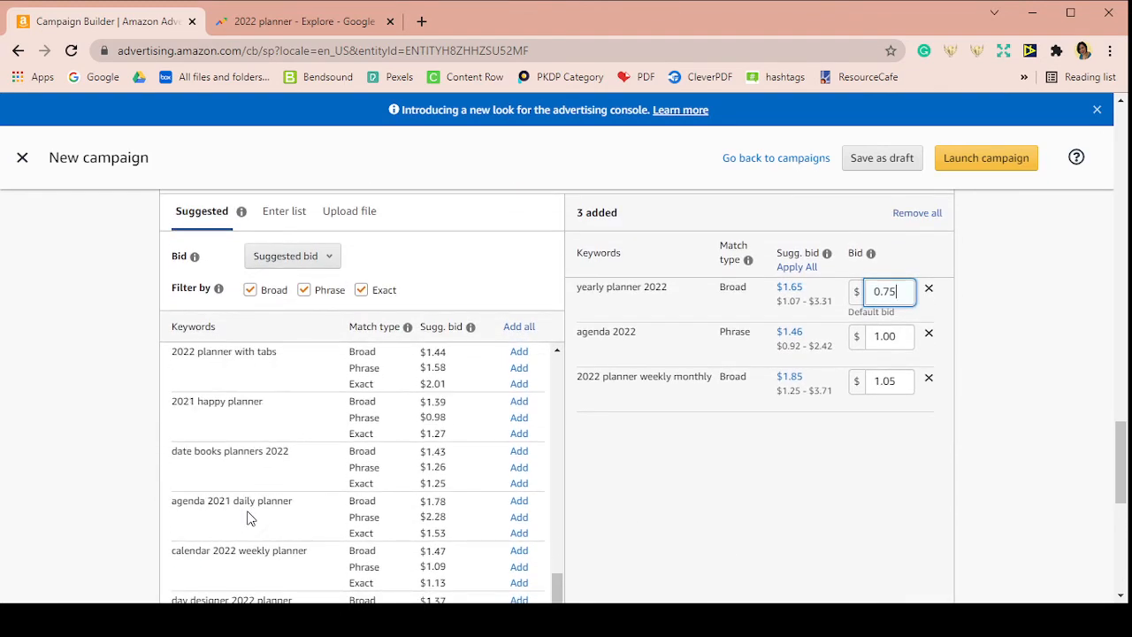
{"action": "scroll", "coordinate": [248, 517], "scroll_direction": "down", "scroll_amount": 10}
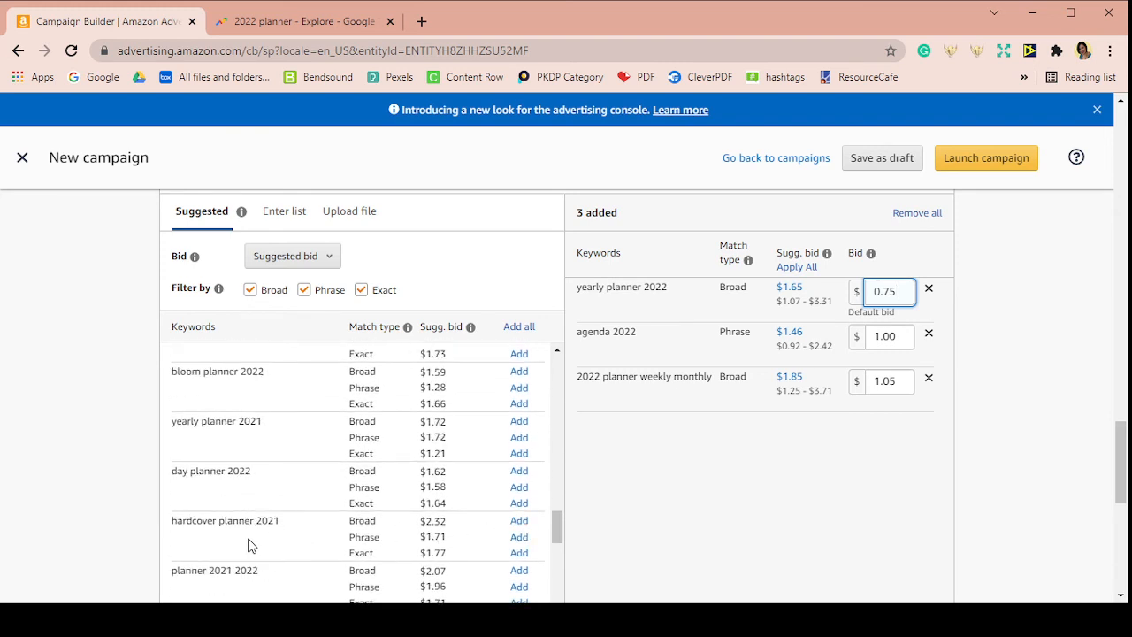
{"action": "scroll", "coordinate": [265, 534], "scroll_direction": "up", "scroll_amount": 4}
{"action": "scroll", "coordinate": [265, 534], "scroll_direction": "up", "scroll_amount": 2}
{"action": "scroll", "coordinate": [264, 534], "scroll_direction": "up", "scroll_amount": 3}
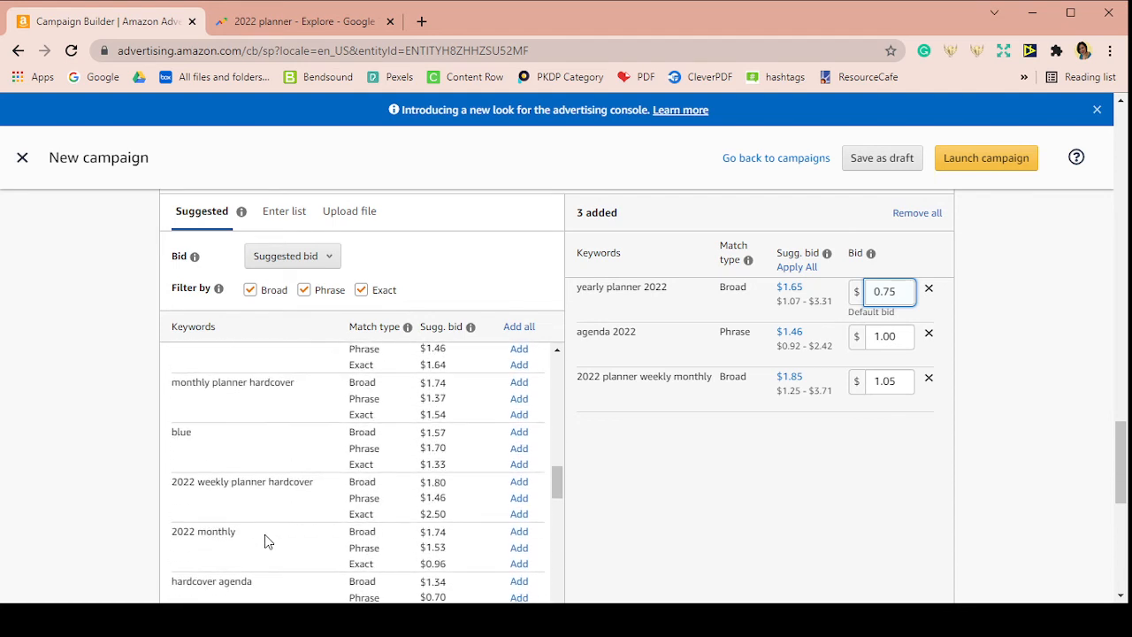
{"action": "scroll", "coordinate": [265, 534], "scroll_direction": "up", "scroll_amount": 4}
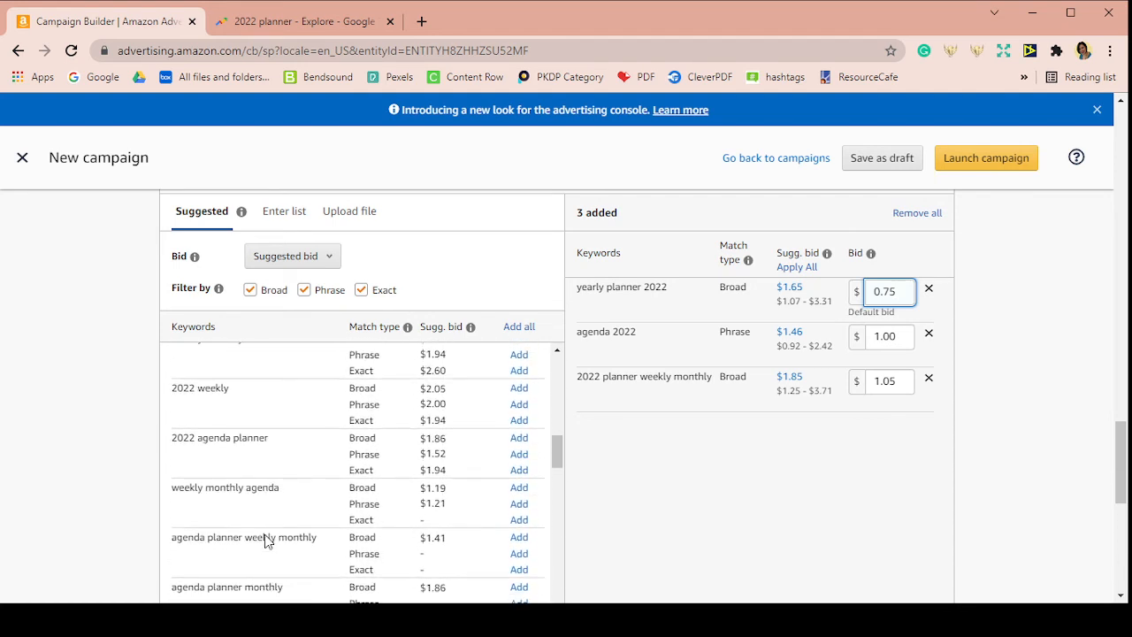
- Add the suggested keyword "2022 planner weekly monthly hardcover" with Phrase match and save its bid as $1.05
{"action": "scroll", "coordinate": [264, 534], "scroll_direction": "up", "scroll_amount": 3}
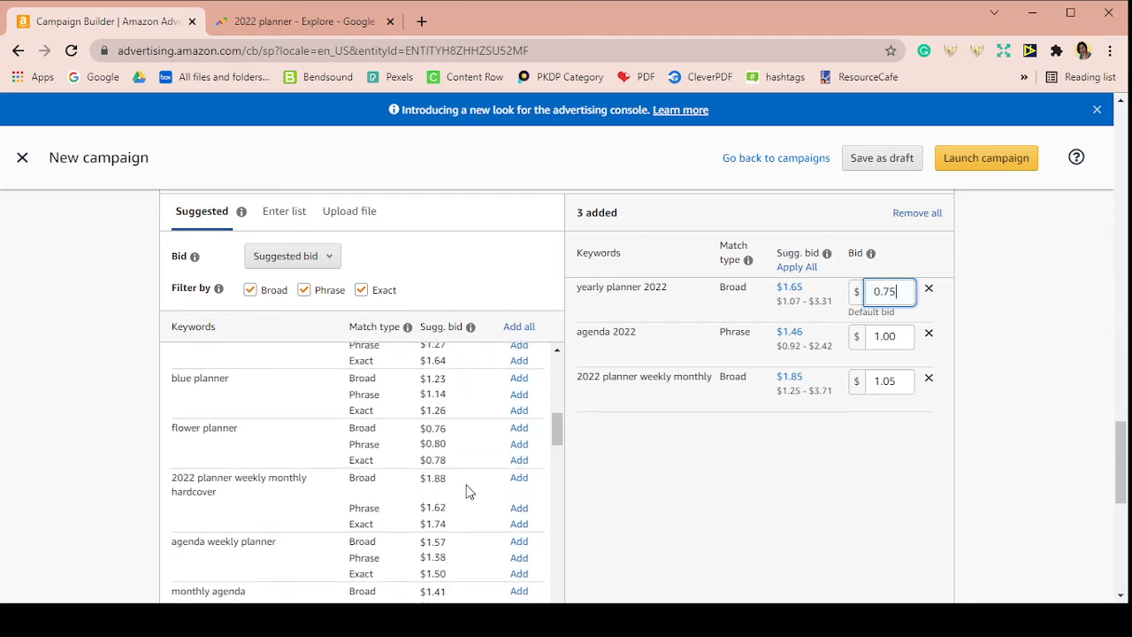
{"action": "left_click", "coordinate": [521, 511]}
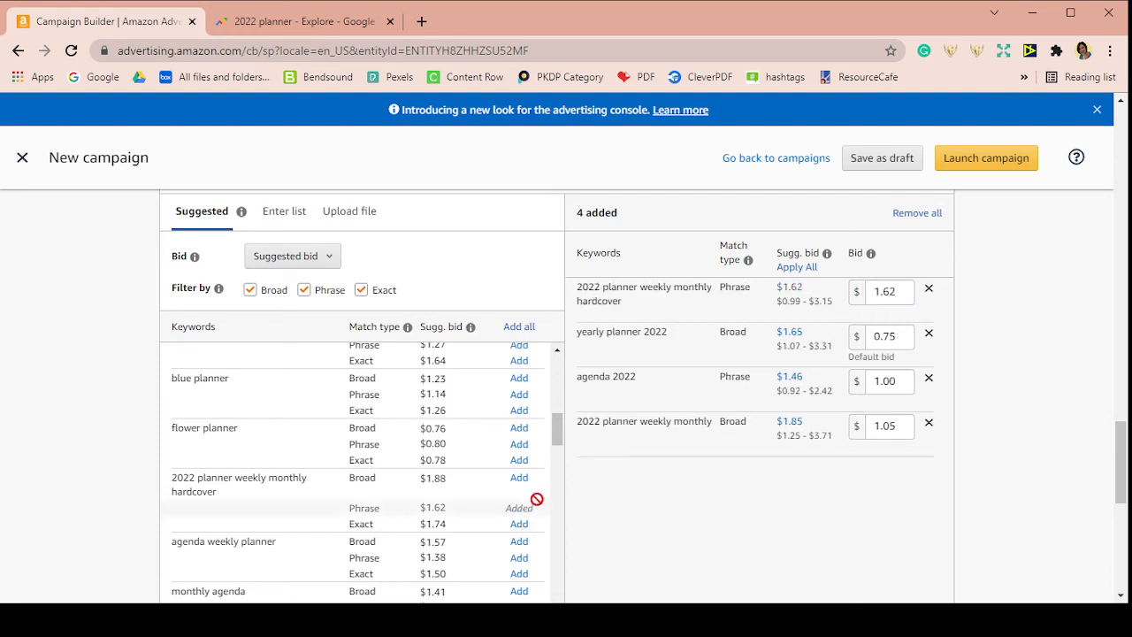
{"action": "left_click", "coordinate": [899, 295]}
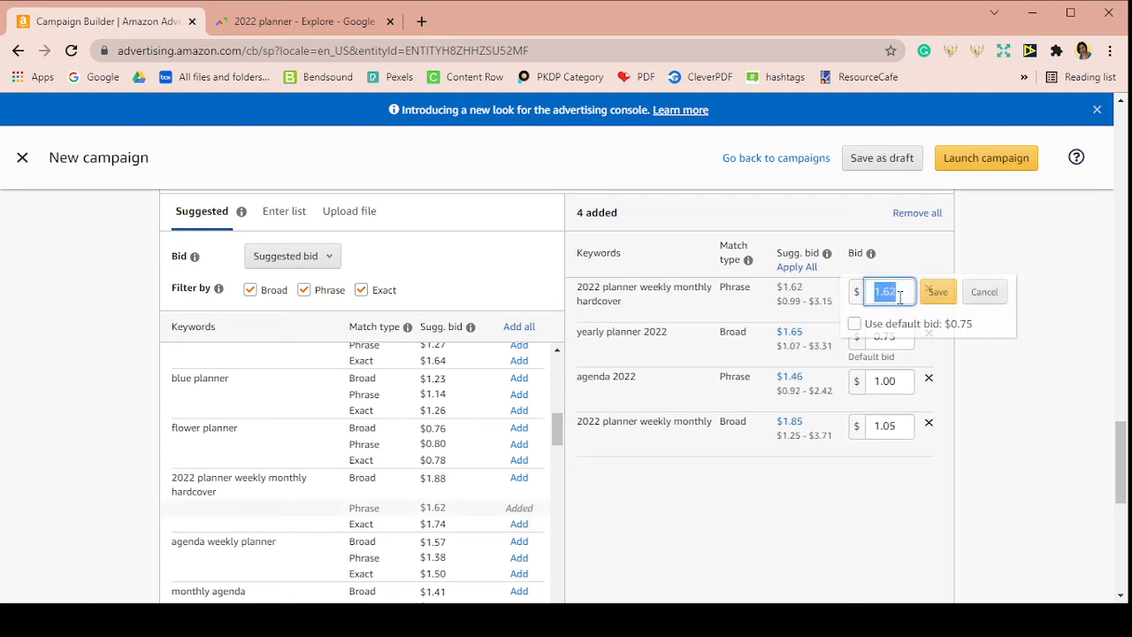
{"action": "type", "text": "1.05"}
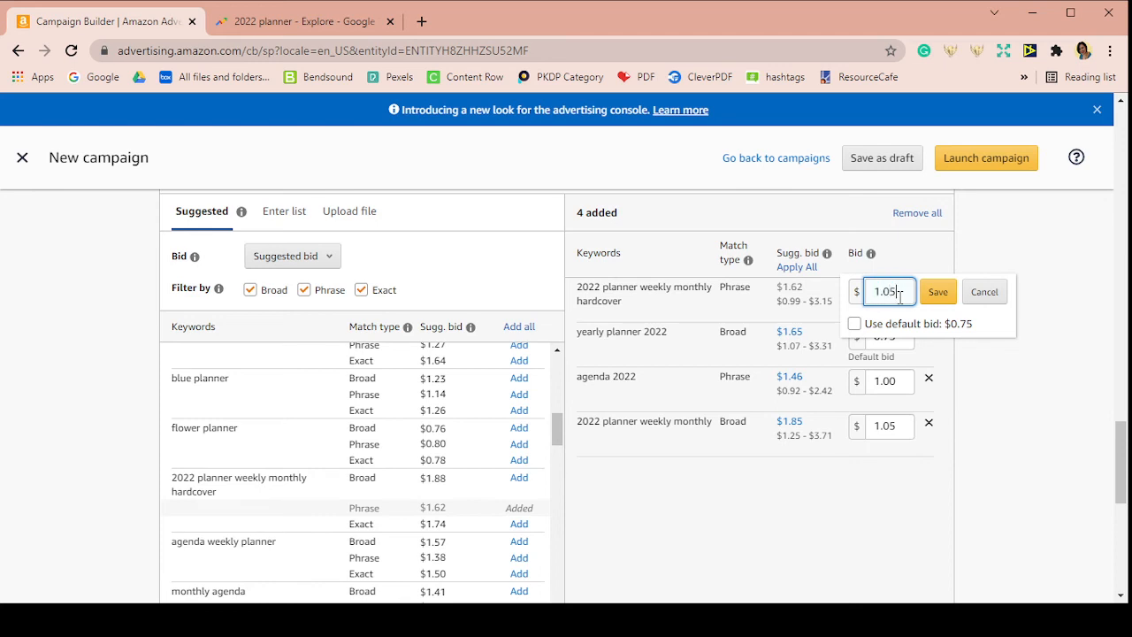
{"action": "left_click", "coordinate": [940, 294]}
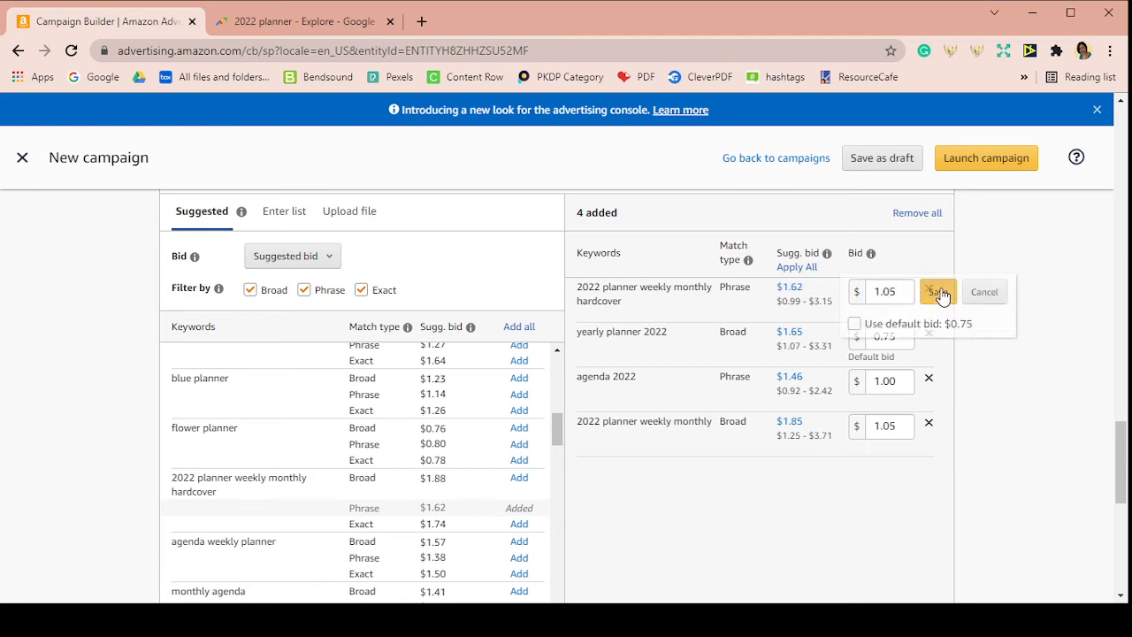
- Add the suggested keyword "hardcover planner 2022" with Broad match and save its bid as $1.25
{"action": "scroll", "coordinate": [231, 497], "scroll_direction": "up", "scroll_amount": 2}
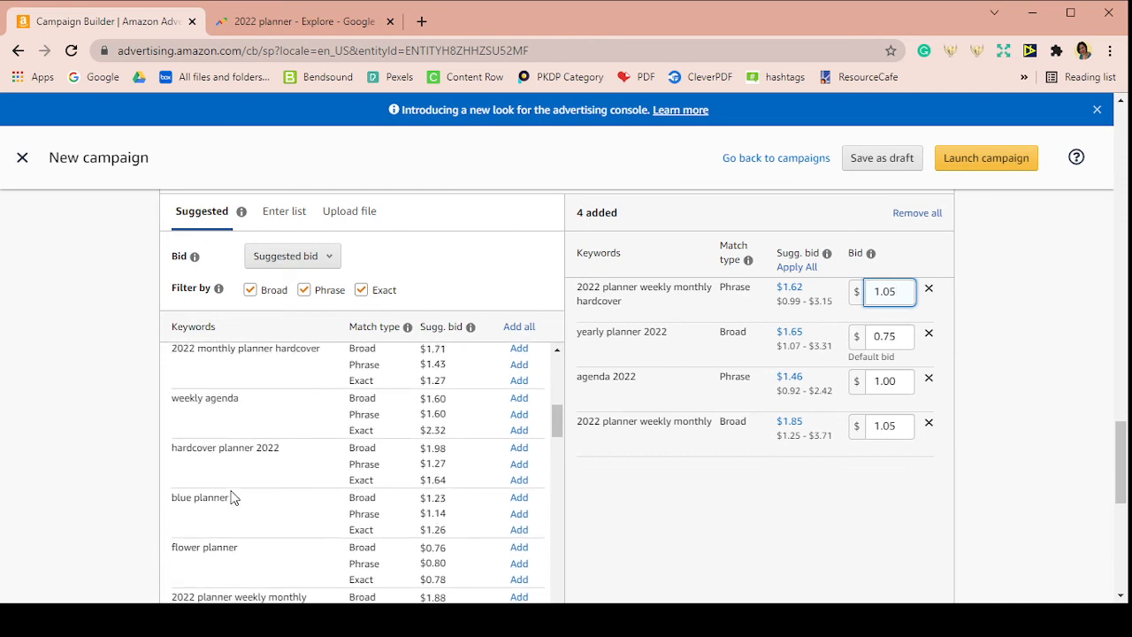
{"action": "scroll", "coordinate": [232, 497], "scroll_direction": "up", "scroll_amount": 1}
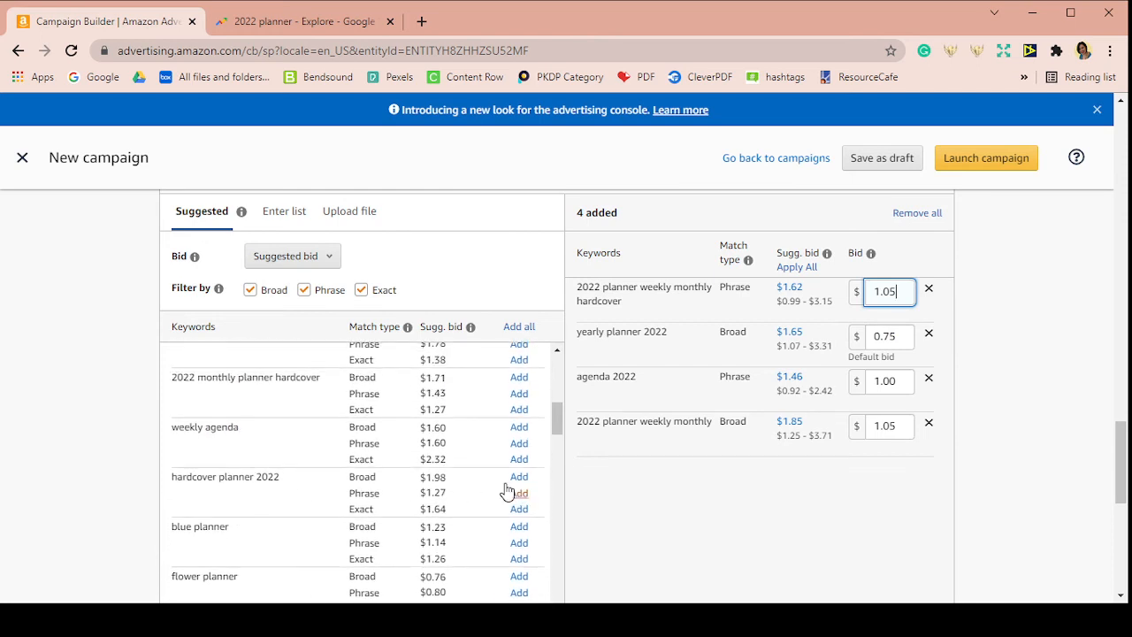
{"action": "left_click_drag", "start_coordinate": [349, 477], "coordinate": [458, 480]}
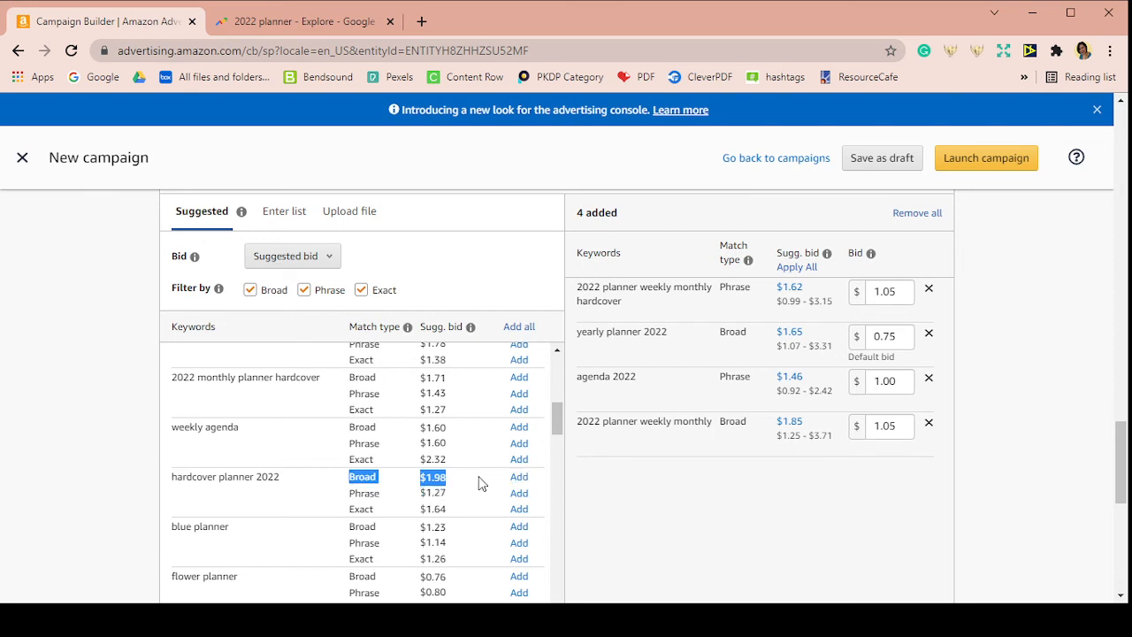
{"action": "left_click", "coordinate": [632, 506]}
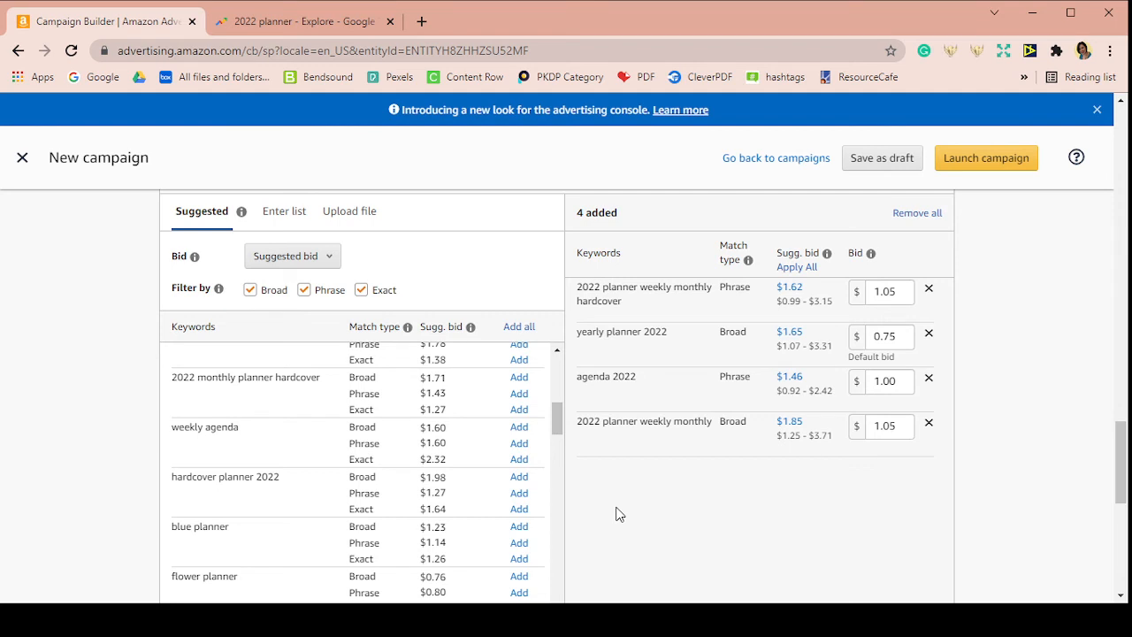
{"action": "left_click", "coordinate": [521, 477]}
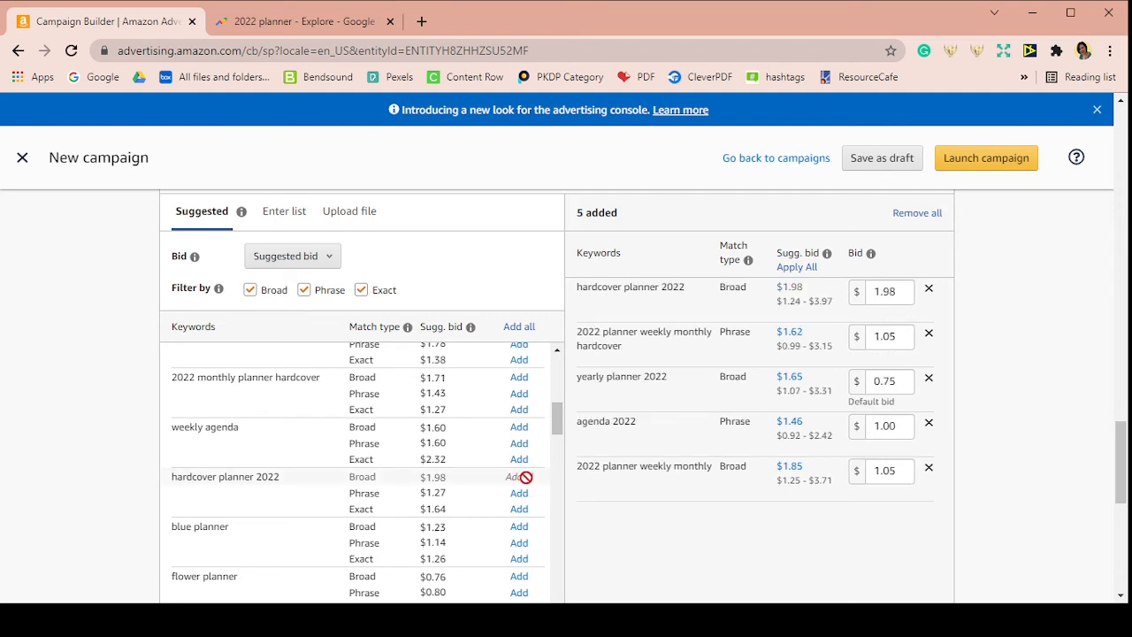
{"action": "left_click", "coordinate": [893, 299]}
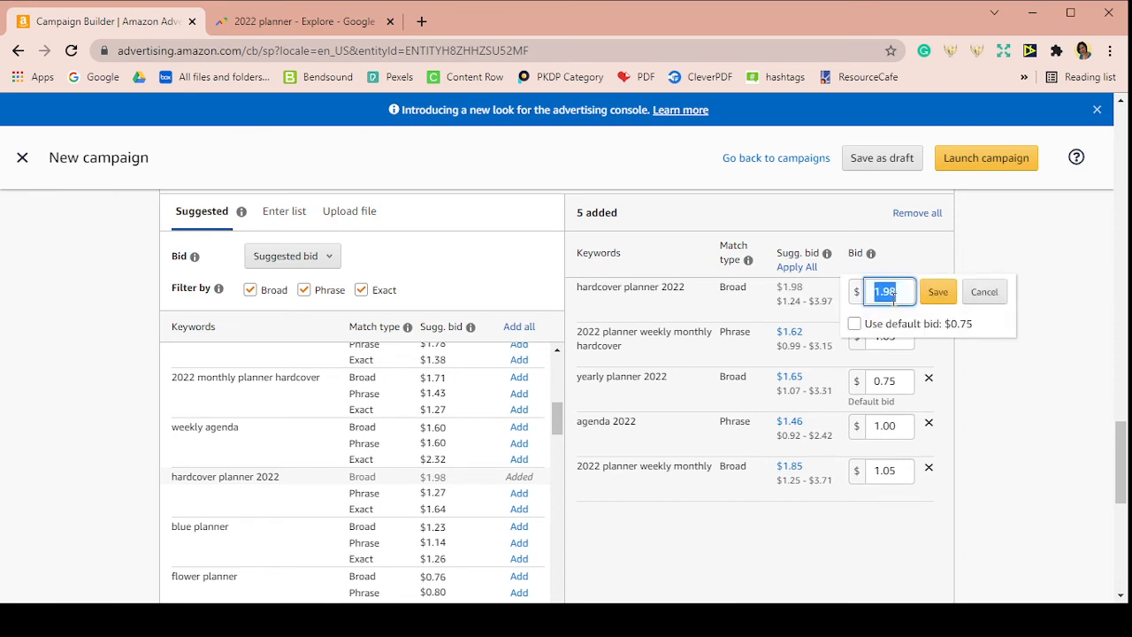
{"action": "type", "text": "1.25"}
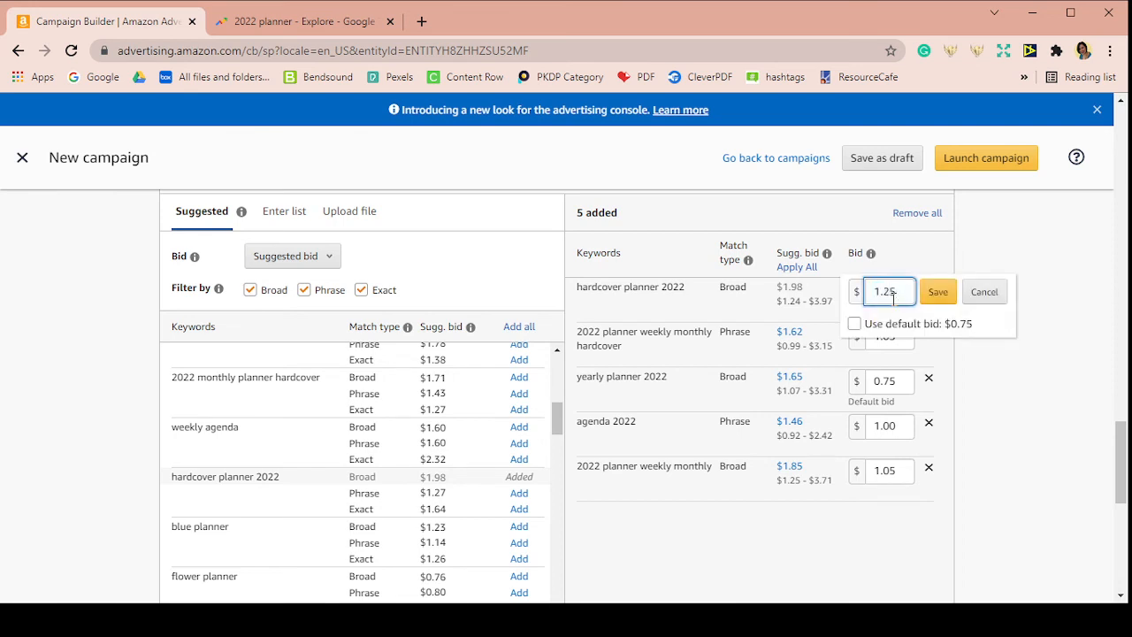
{"action": "left_click", "coordinate": [939, 299]}
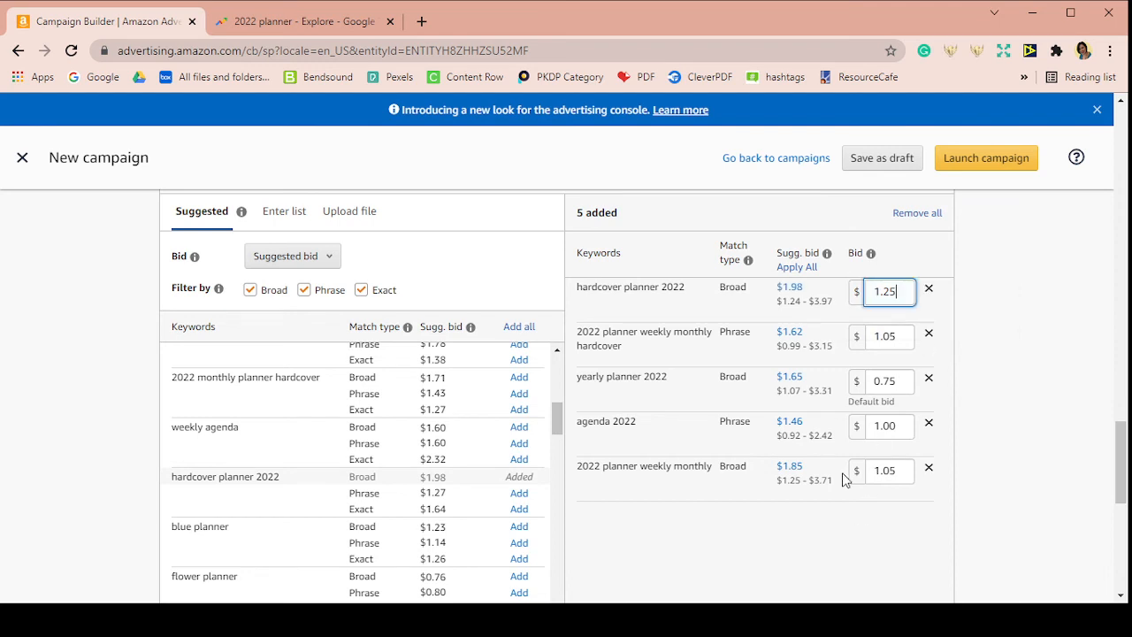
- Add the suggested keyword "2022 monthly planner hardcover" with Phrase match and save its bid as $1.05
{"action": "scroll", "coordinate": [245, 442], "scroll_direction": "up", "scroll_amount": 1}
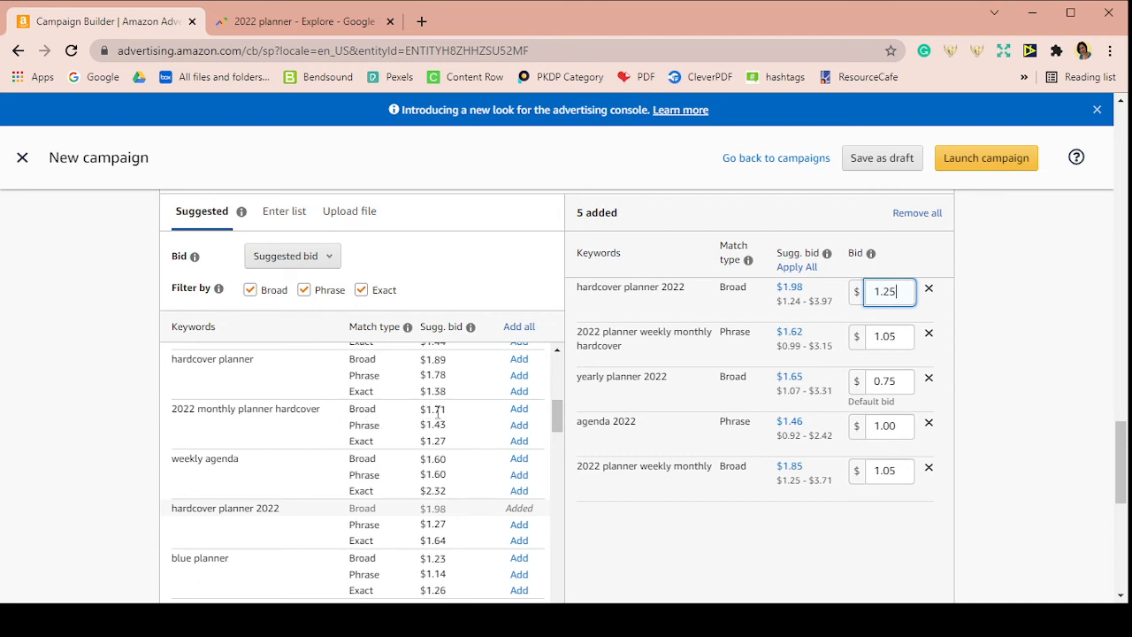
{"action": "left_click", "coordinate": [521, 428]}
{"action": "left_click", "coordinate": [521, 428]}
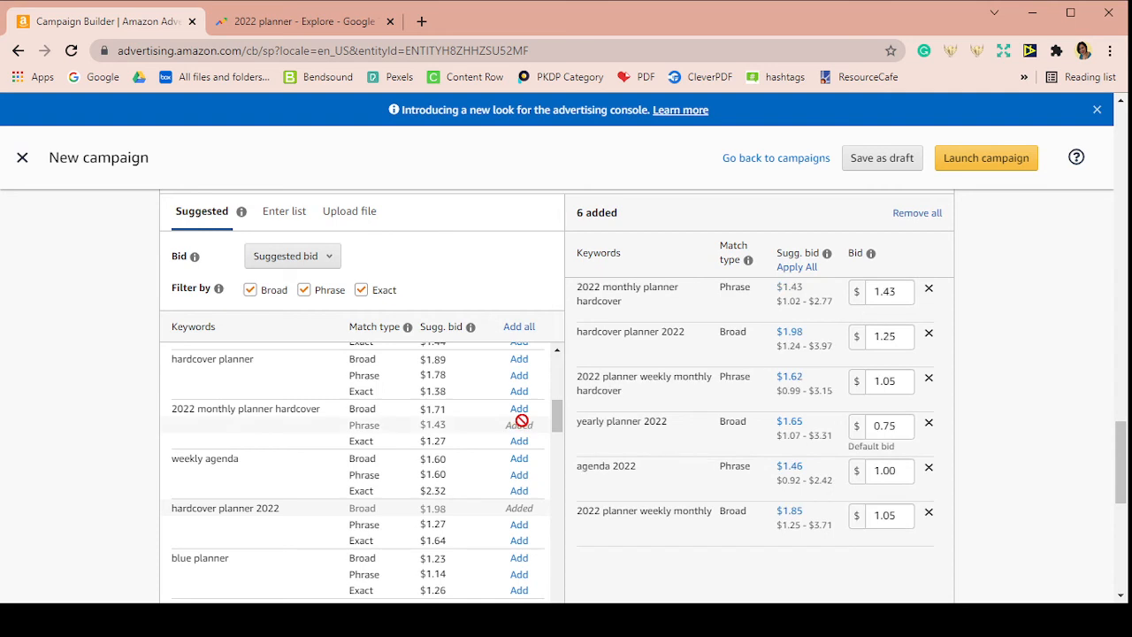
{"action": "left_click", "coordinate": [901, 298]}
{"action": "type", "text": "1"}
{"action": "type", "text": ".025"}
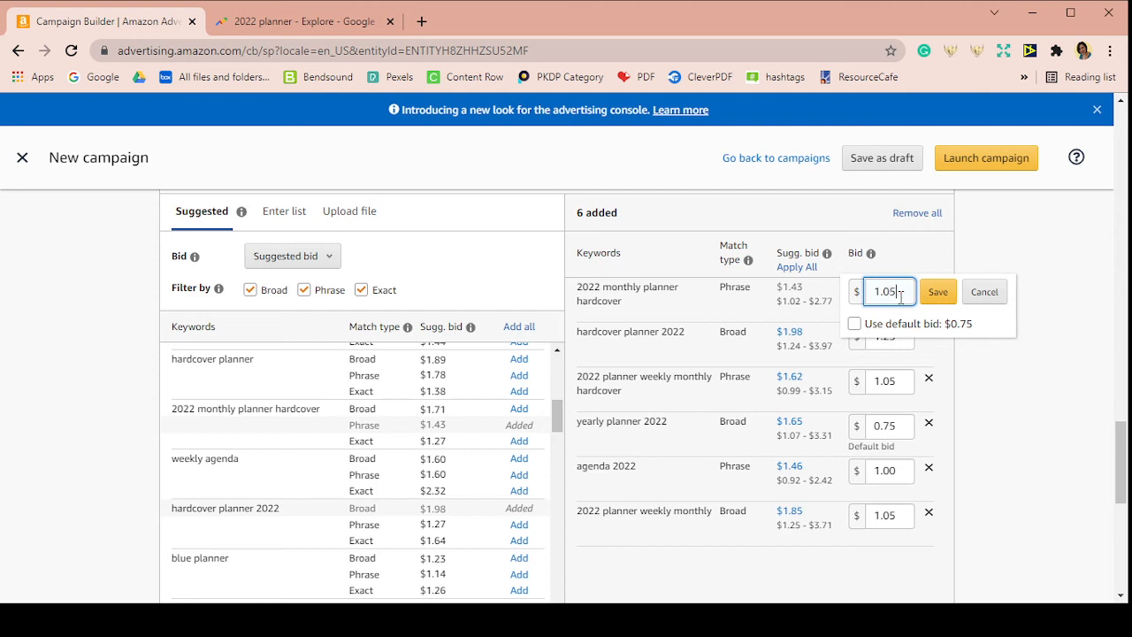
{"action": "left_click", "coordinate": [938, 292]}
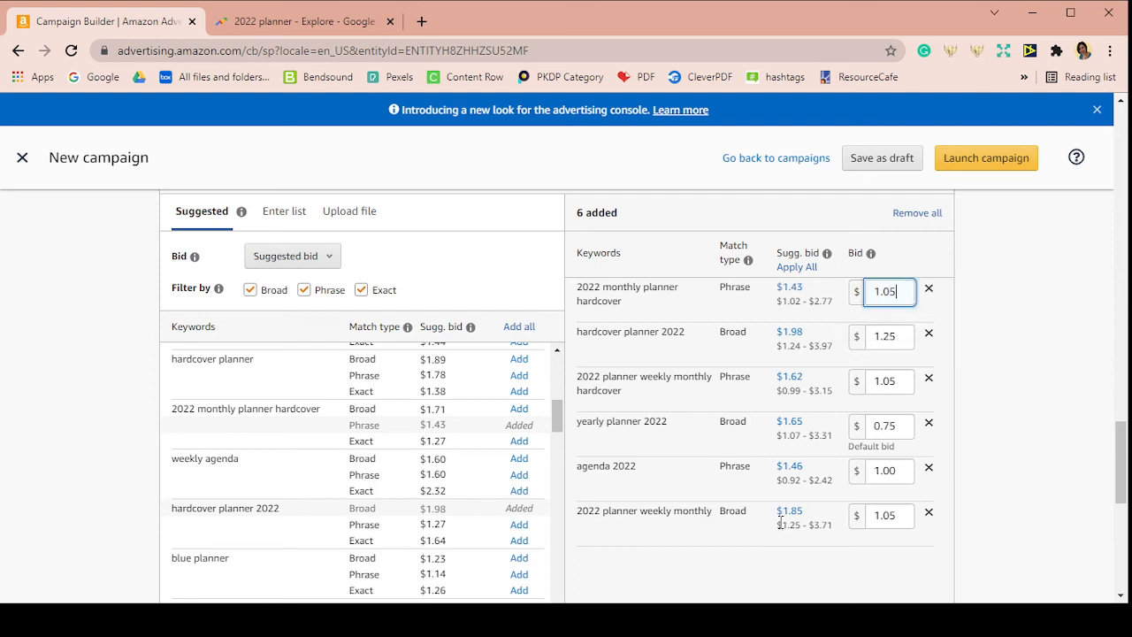
- Scan further down the suggested keywords, through the agenda, monthly, yearly and hardcover planner terms, comparing suggested bids by match type
{"action": "scroll", "coordinate": [712, 562], "scroll_direction": "down", "scroll_amount": 2}
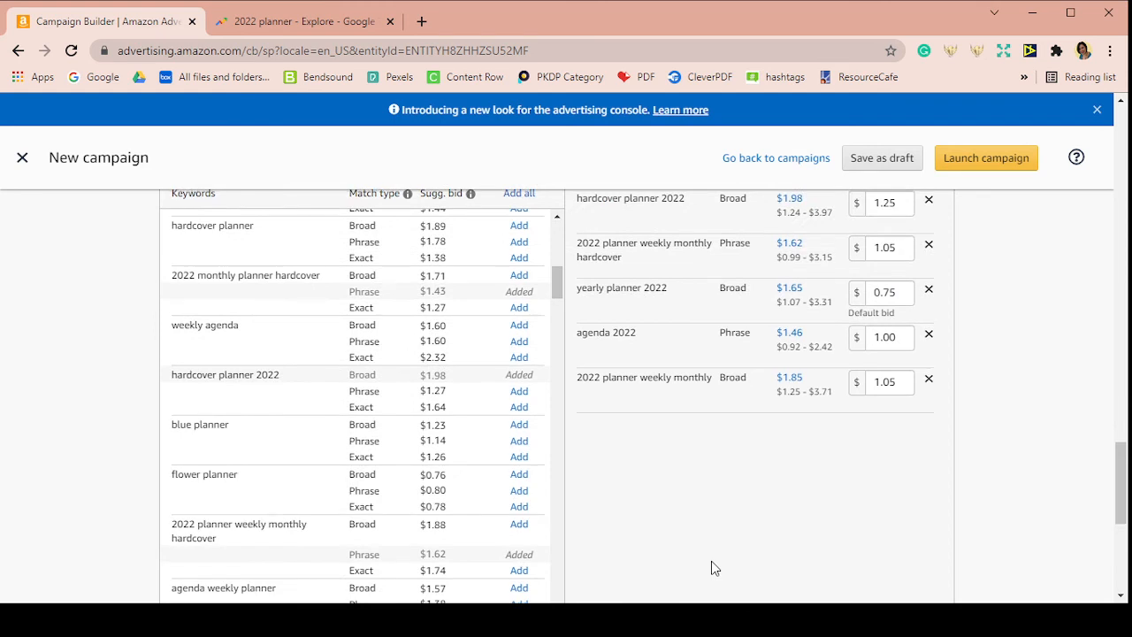
{"action": "scroll", "coordinate": [303, 493], "scroll_direction": "down", "scroll_amount": 1}
{"action": "scroll", "coordinate": [303, 493], "scroll_direction": "down", "scroll_amount": 3}
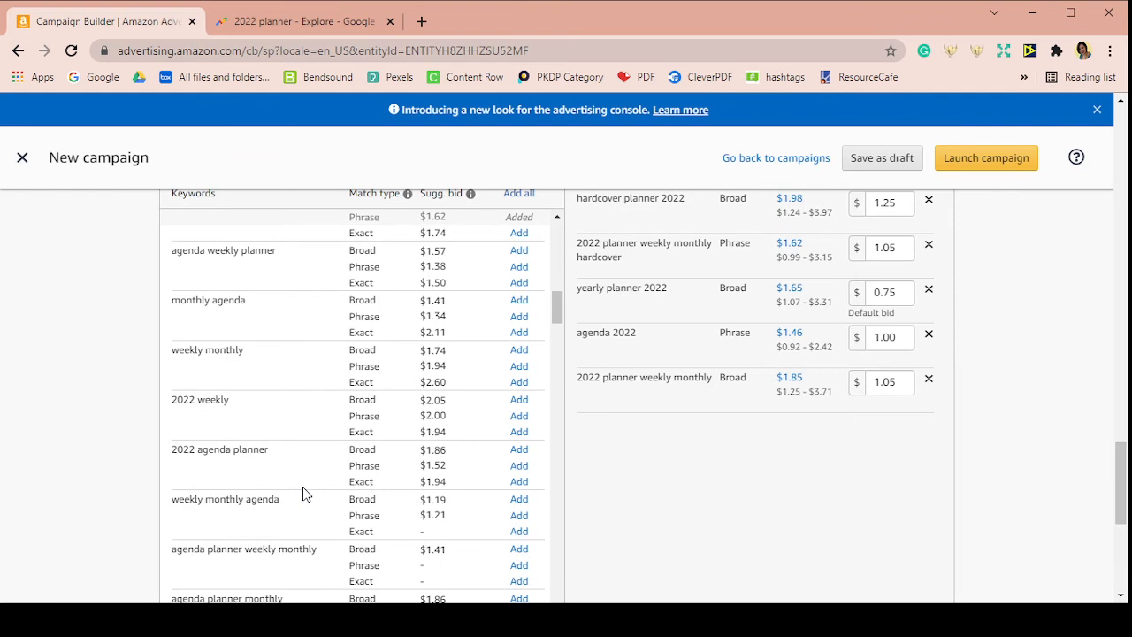
{"action": "scroll", "coordinate": [303, 493], "scroll_direction": "down", "scroll_amount": 6}
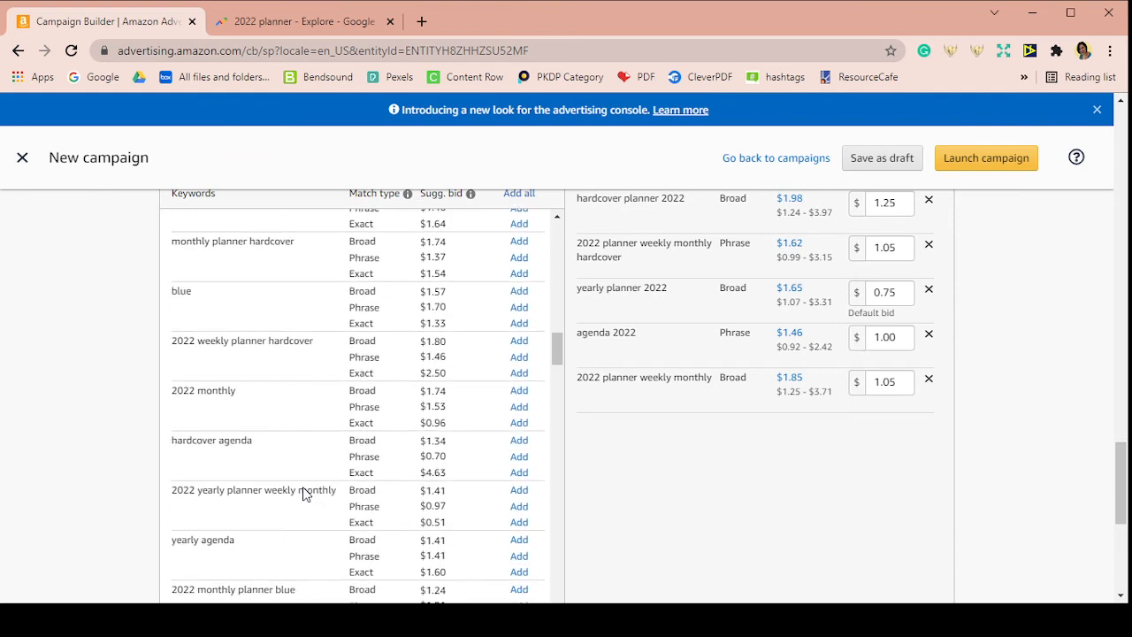
{"action": "scroll", "coordinate": [44, 484], "scroll_direction": "down", "scroll_amount": 5}
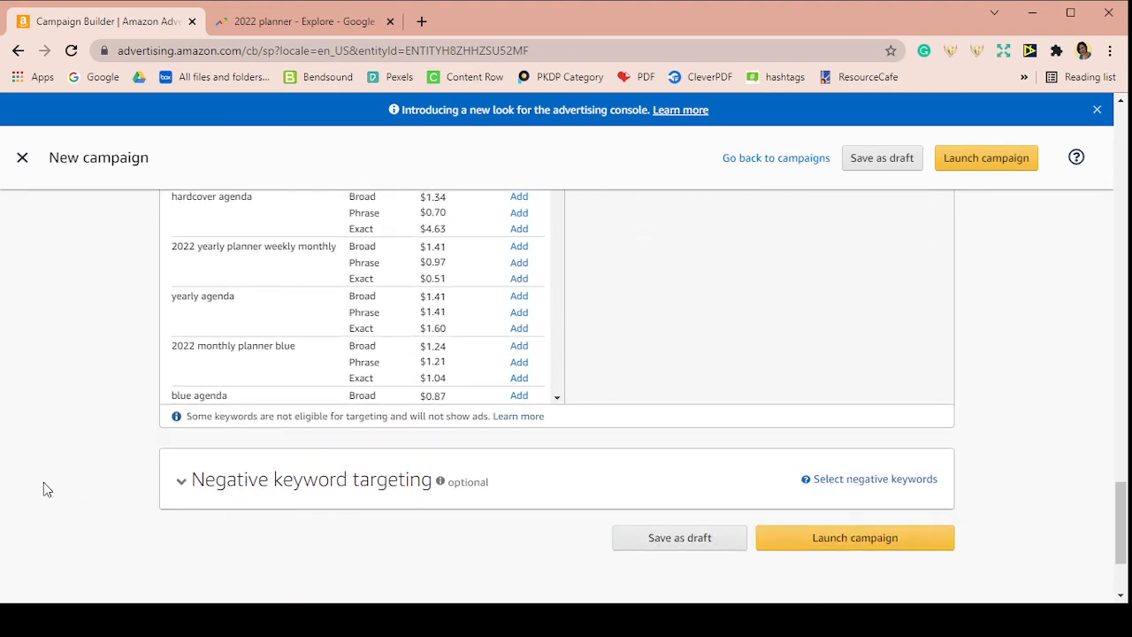
- Review the campaign's advertised product, ad format, ad group, bidding strategy, daily budget and targeting settings
{"action": "scroll", "coordinate": [43, 483], "scroll_direction": "up", "scroll_amount": 20}
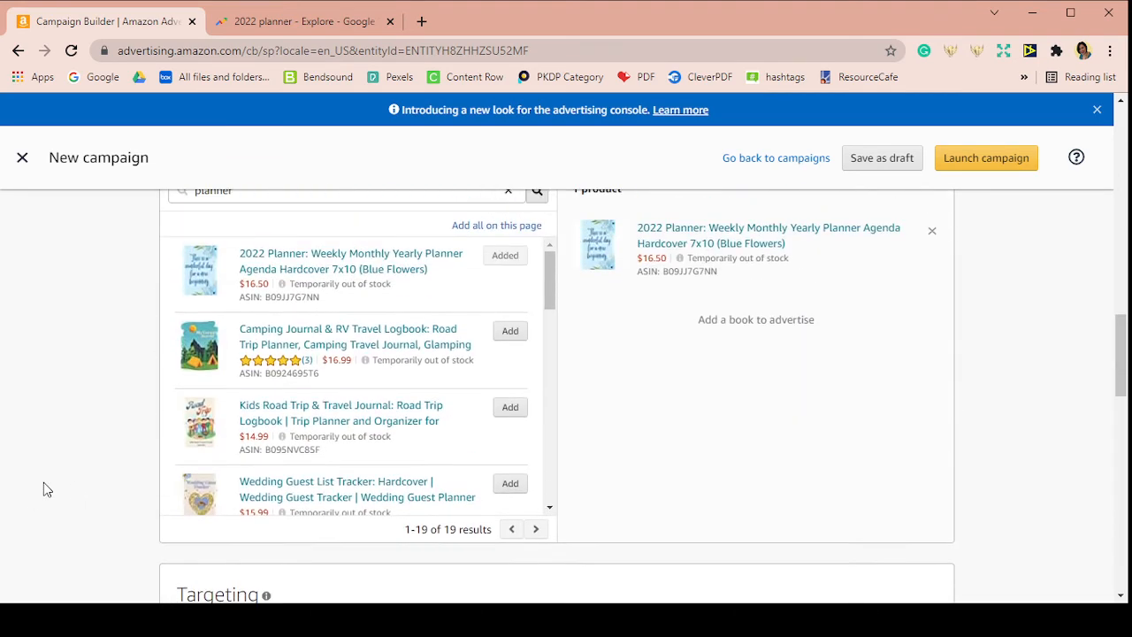
{"action": "scroll", "coordinate": [44, 483], "scroll_direction": "up", "scroll_amount": 6}
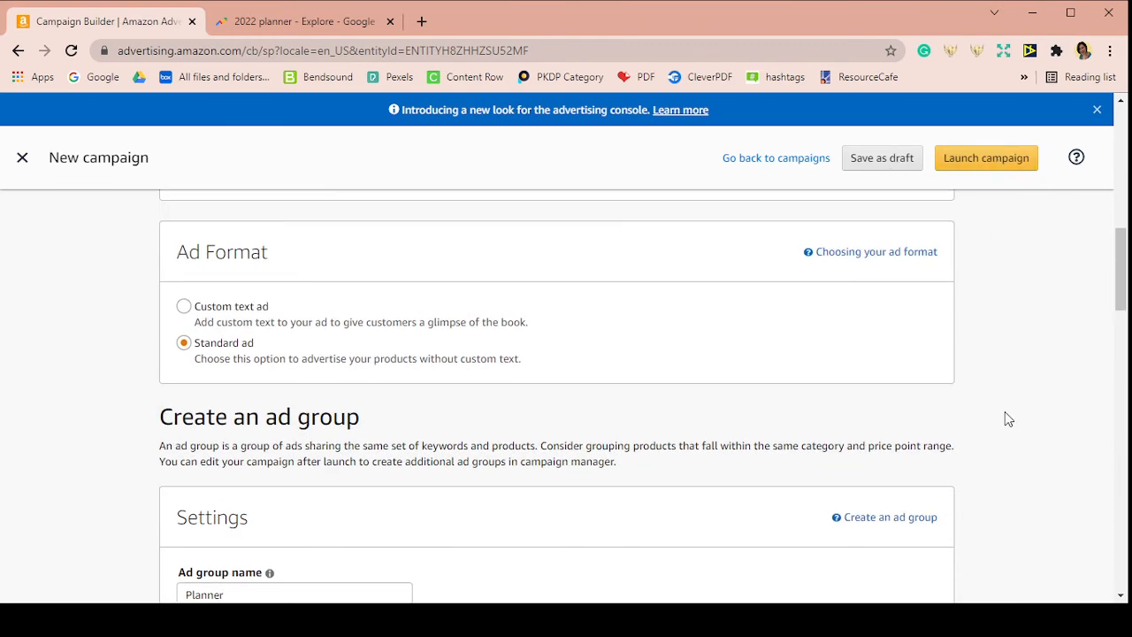
{"action": "scroll", "coordinate": [1005, 420], "scroll_direction": "down", "scroll_amount": 3}
{"action": "scroll", "coordinate": [1005, 412], "scroll_direction": "up", "scroll_amount": 5}
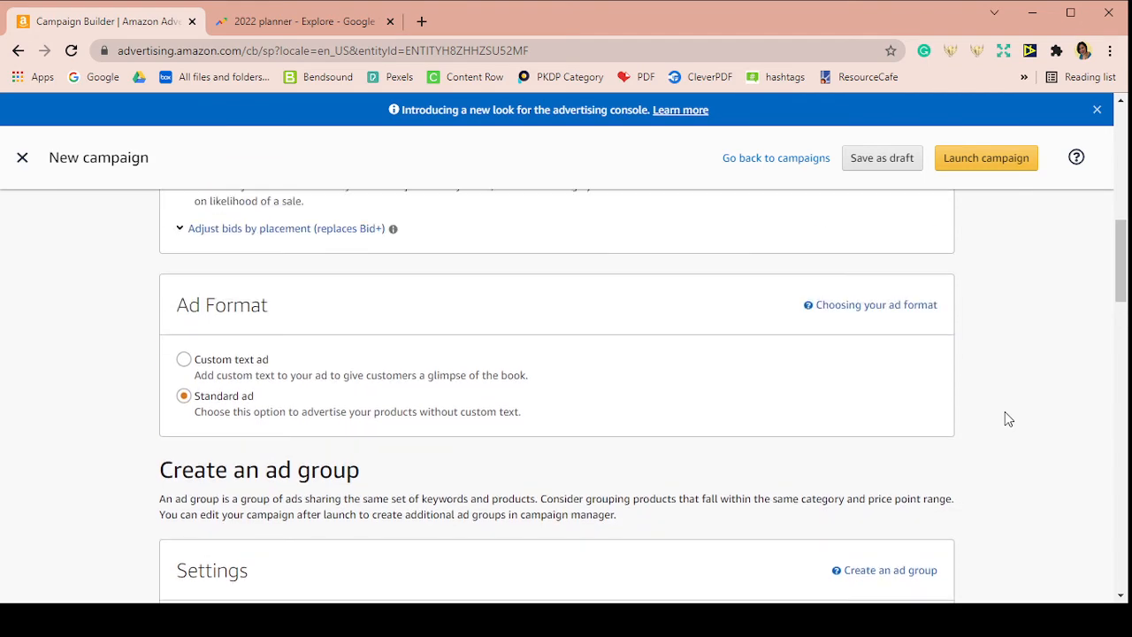
{"action": "scroll", "coordinate": [1006, 419], "scroll_direction": "up", "scroll_amount": 5}
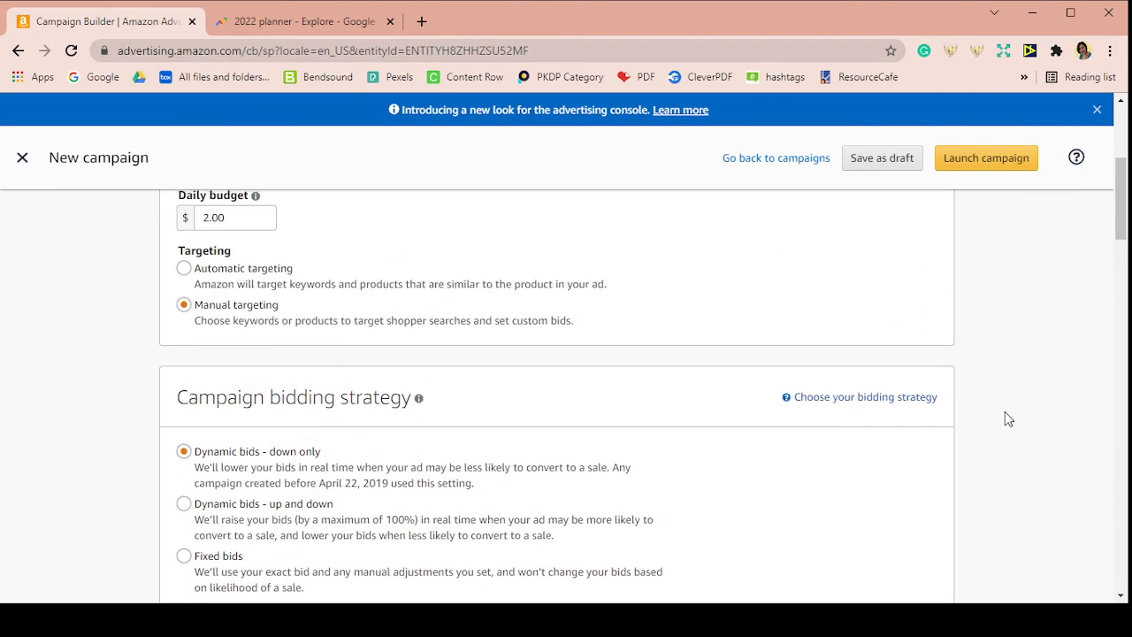
{"action": "scroll", "coordinate": [1008, 419], "scroll_direction": "down", "scroll_amount": 5}
{"action": "scroll", "coordinate": [1008, 419], "scroll_direction": "down", "scroll_amount": 2}
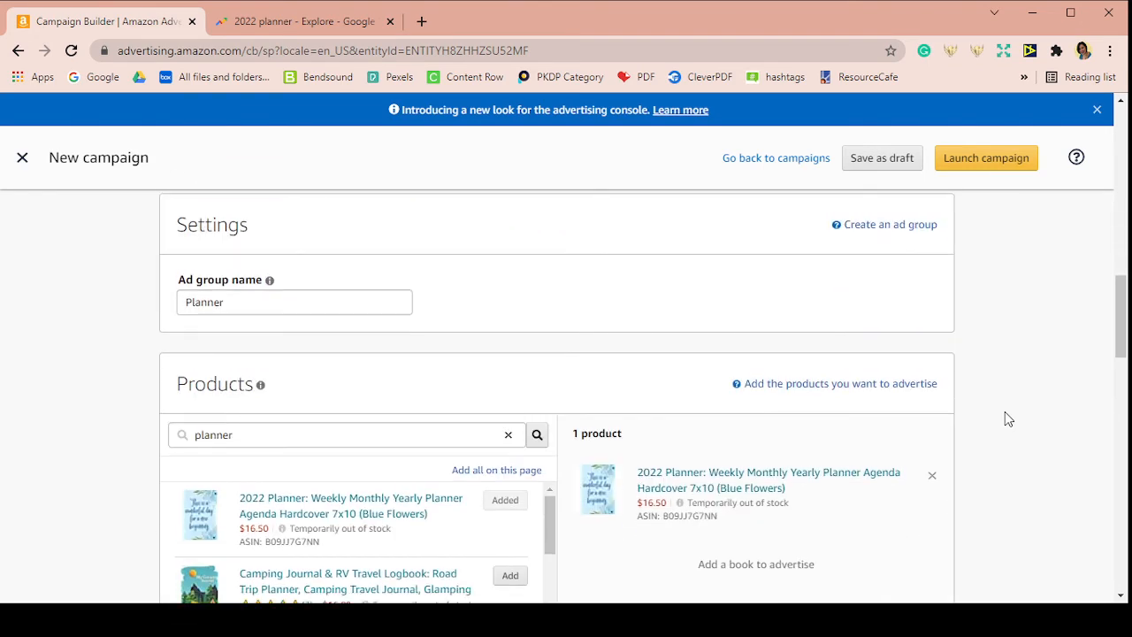
- Try Product targeting to view its suggested categories and individual products, and return the ad group to Keyword targeting
{"action": "scroll", "coordinate": [1005, 413], "scroll_direction": "down", "scroll_amount": 7}
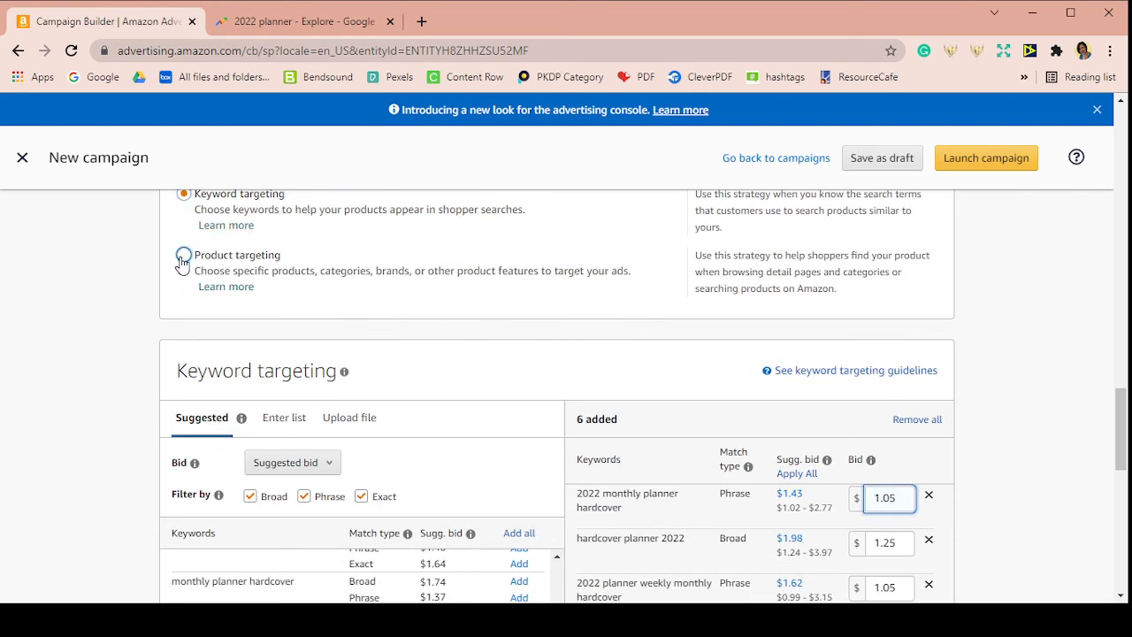
{"action": "left_click", "coordinate": [183, 257]}
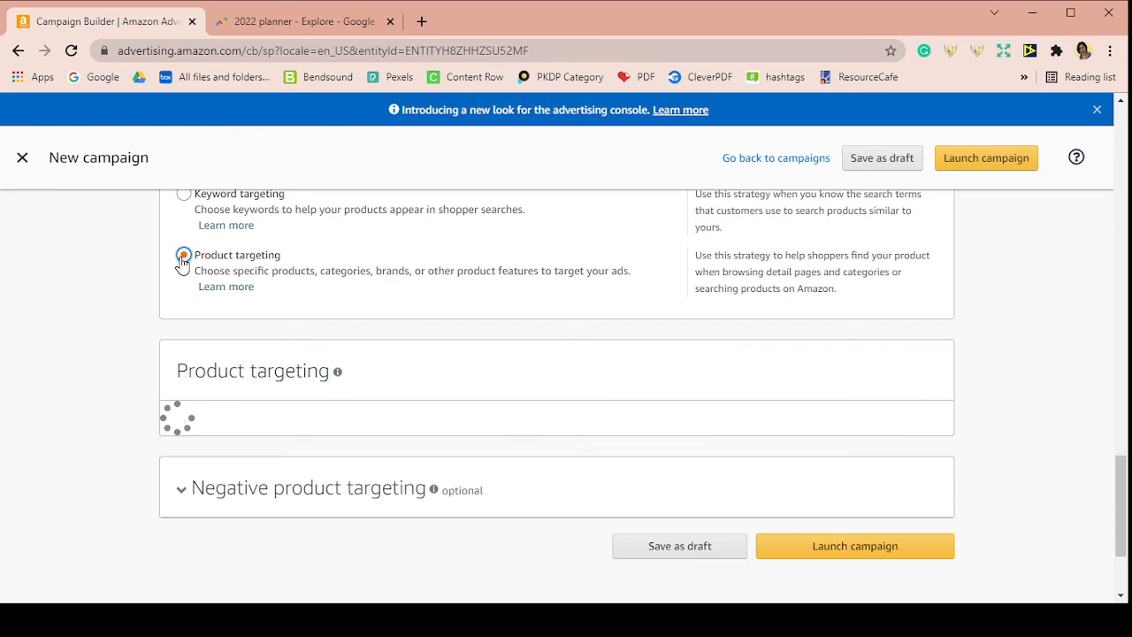
{"action": "scroll", "coordinate": [73, 391], "scroll_direction": "down", "scroll_amount": 2}
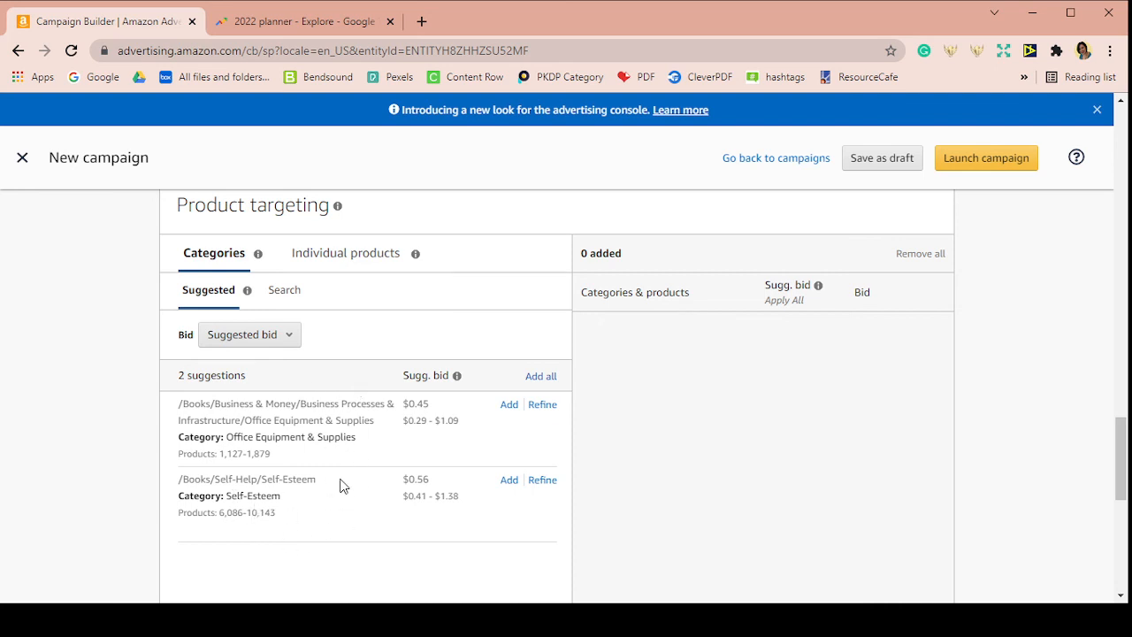
{"action": "scroll", "coordinate": [343, 483], "scroll_direction": "up", "scroll_amount": 1}
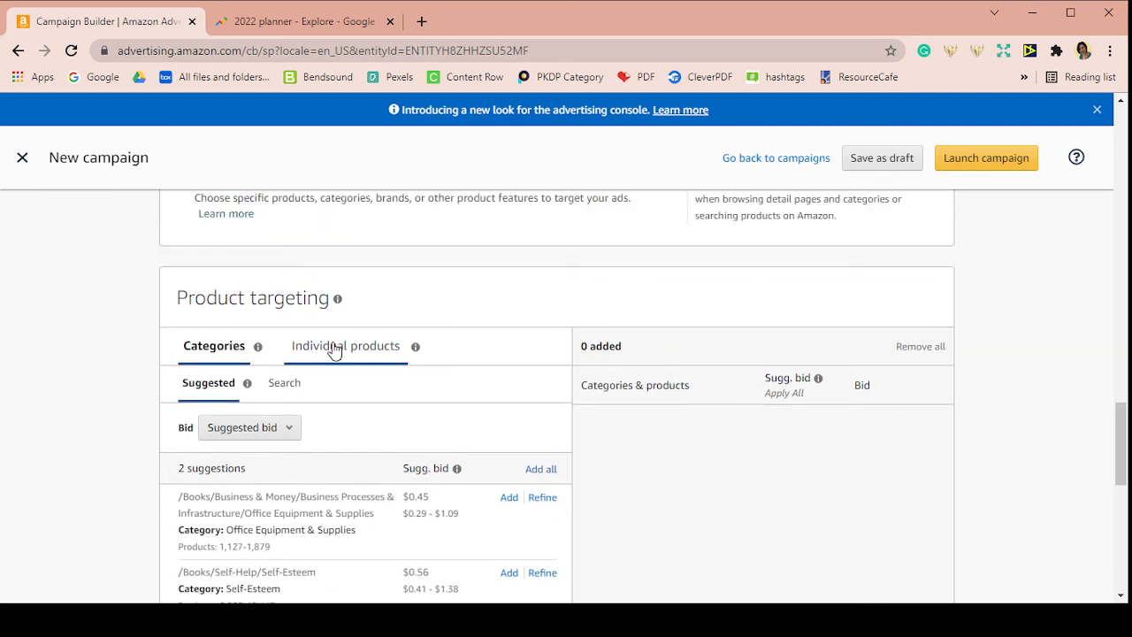
{"action": "left_click", "coordinate": [334, 349]}
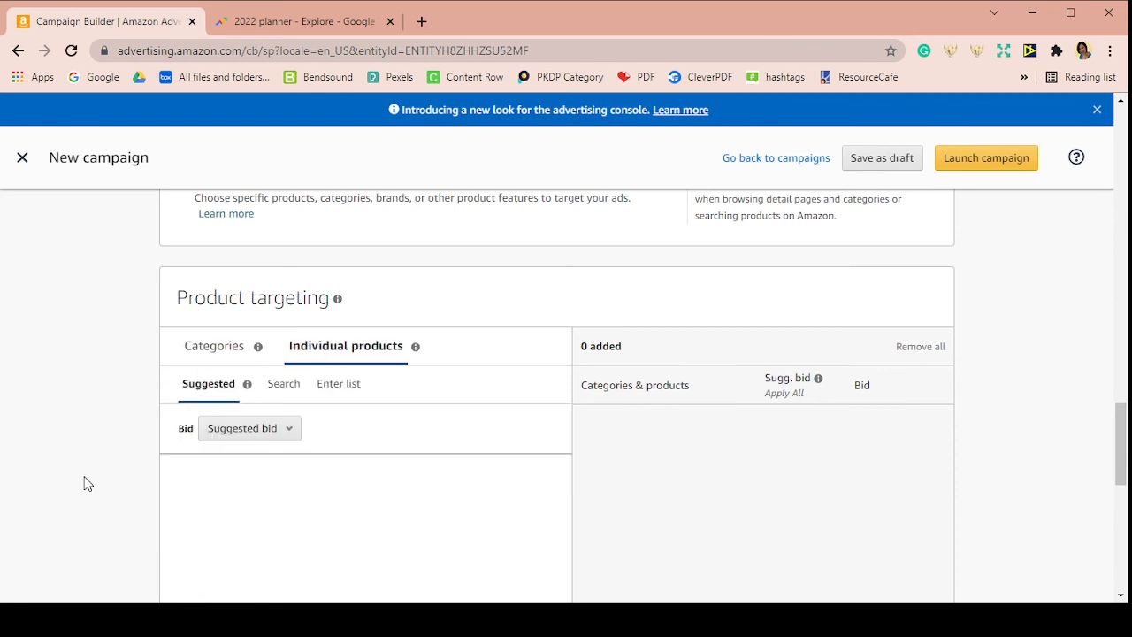
{"action": "scroll", "coordinate": [88, 483], "scroll_direction": "down", "scroll_amount": 1}
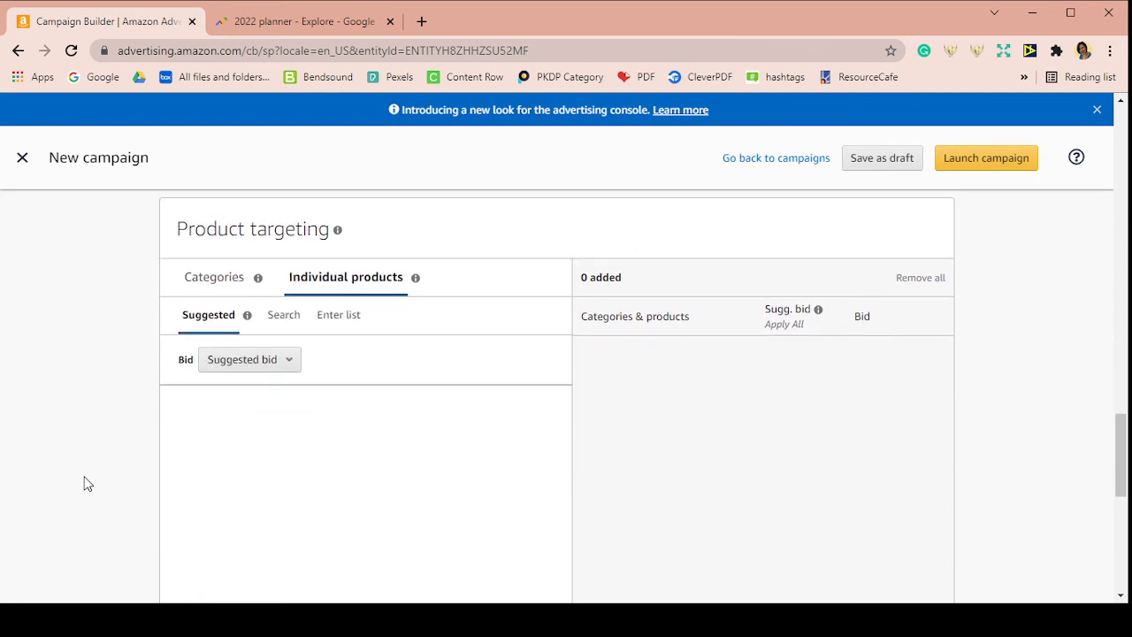
{"action": "scroll", "coordinate": [132, 397], "scroll_direction": "down", "scroll_amount": 2}
{"action": "scroll", "coordinate": [126, 406], "scroll_direction": "up", "scroll_amount": 4}
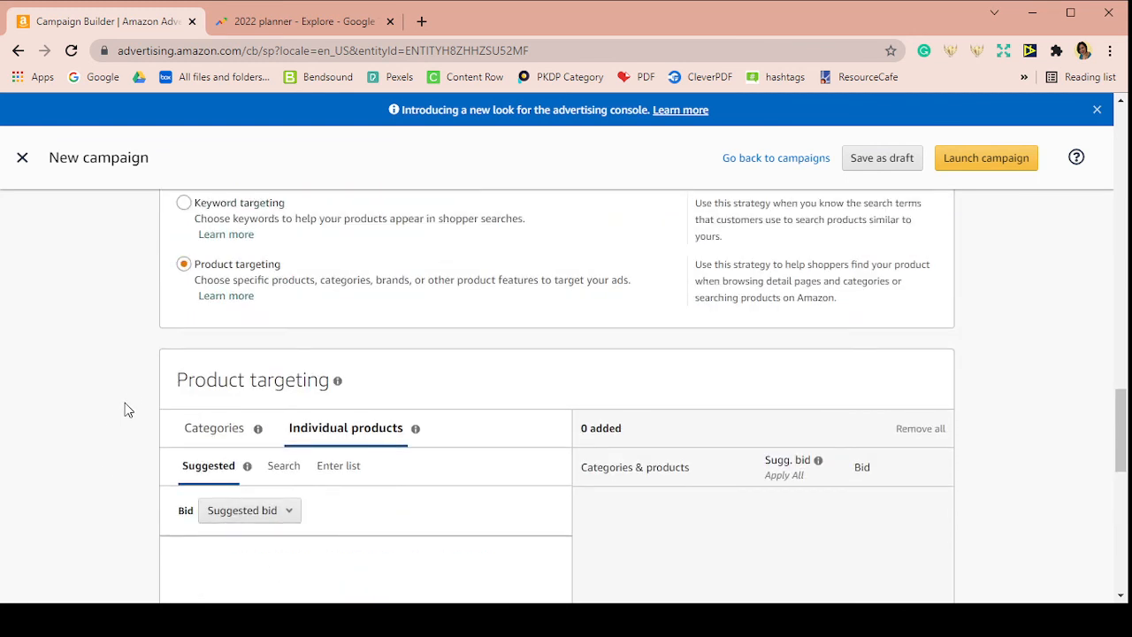
{"action": "left_click", "coordinate": [183, 205]}
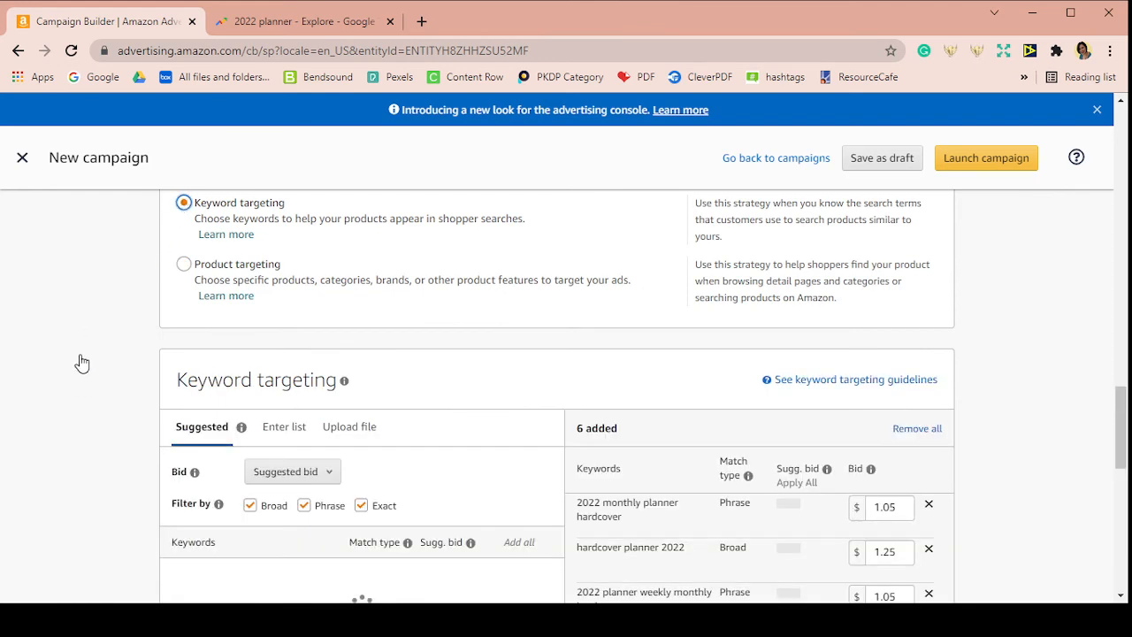
- Review the added and suggested keywords alongside the rising related queries for "2022 planner" in Google Trends
{"action": "scroll", "coordinate": [82, 361], "scroll_direction": "down", "scroll_amount": 2}
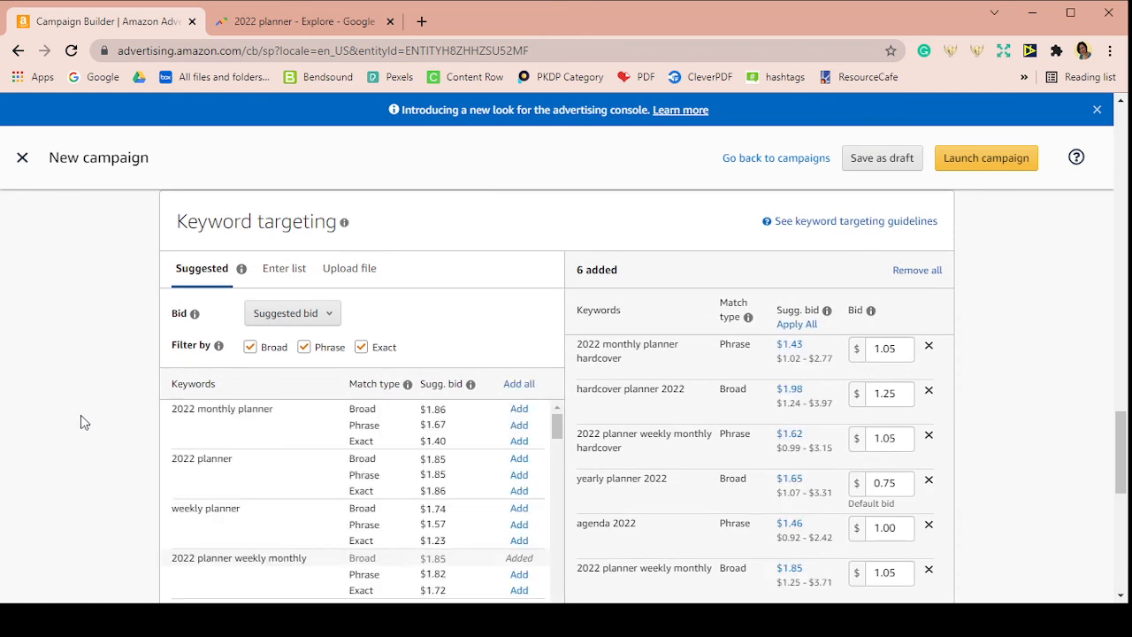
{"action": "scroll", "coordinate": [81, 415], "scroll_direction": "down", "scroll_amount": 2}
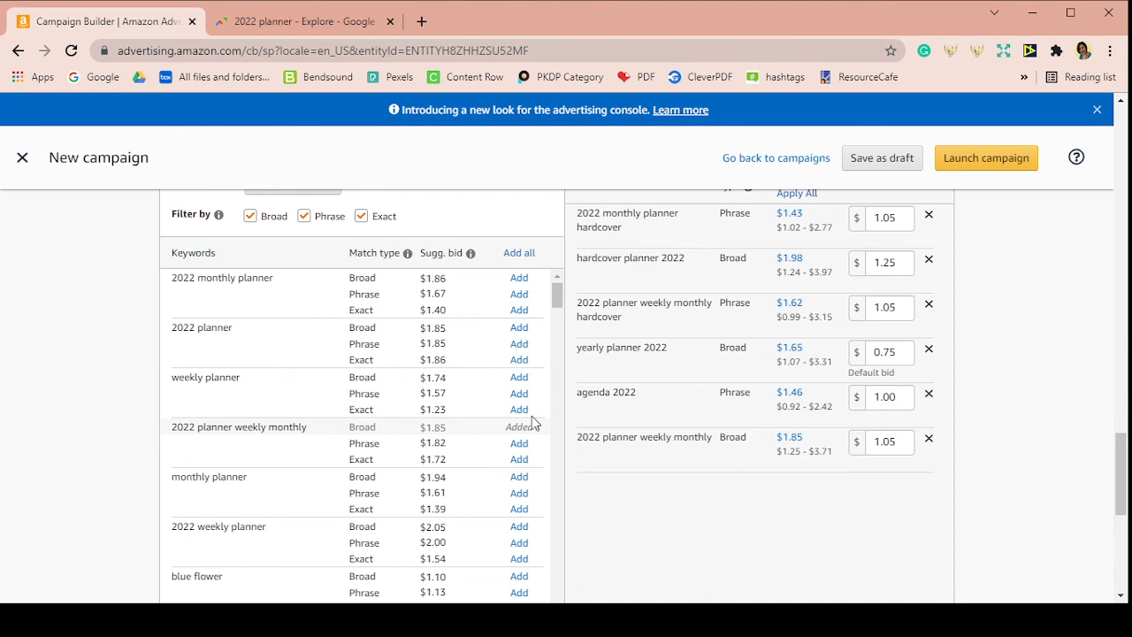
{"action": "left_click", "coordinate": [335, 25]}
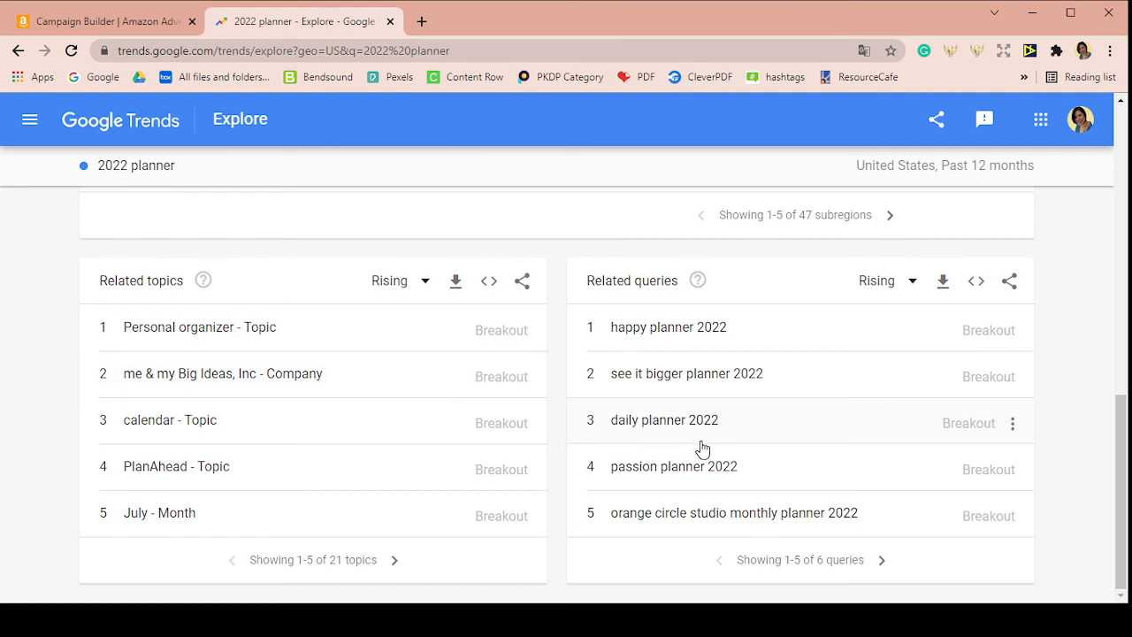
{"action": "left_click", "coordinate": [115, 19]}
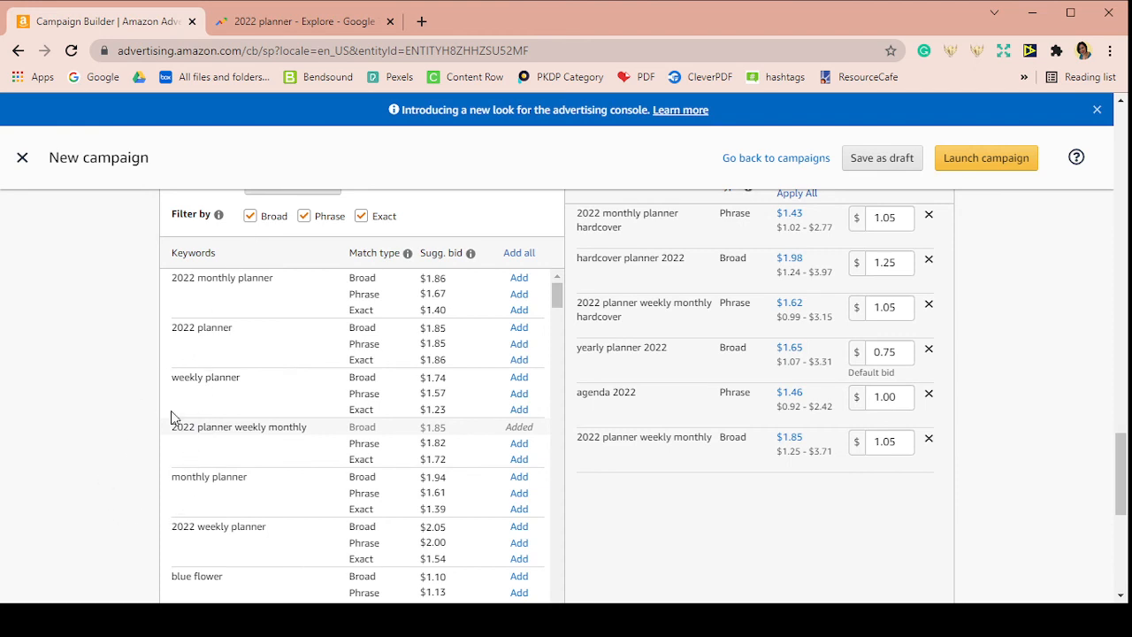
{"action": "scroll", "coordinate": [173, 421], "scroll_direction": "down", "scroll_amount": 1}
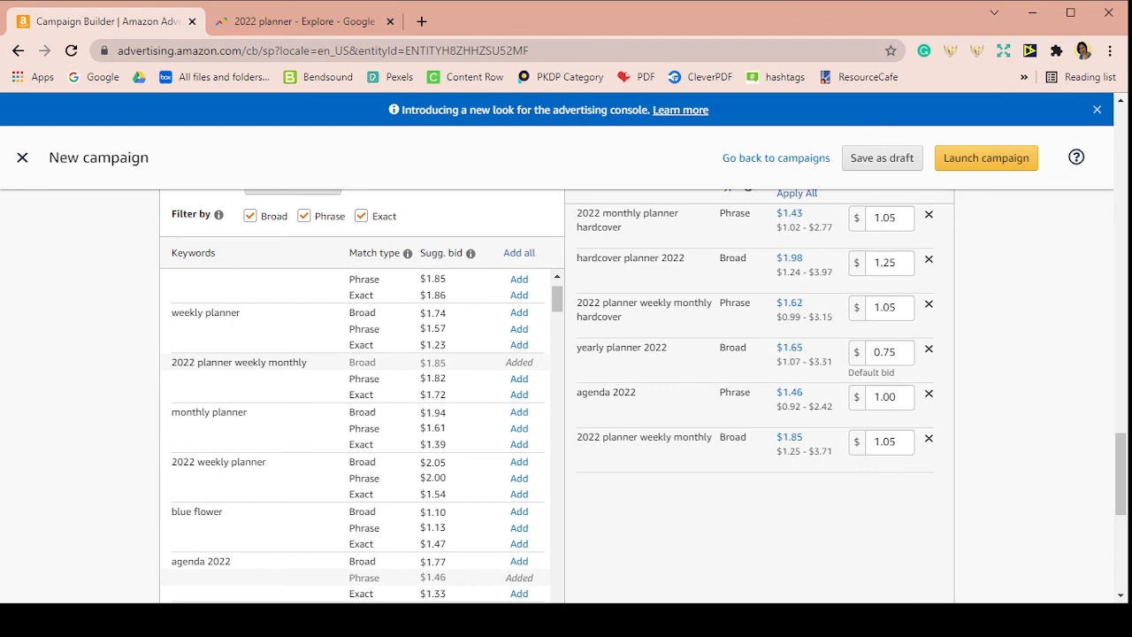